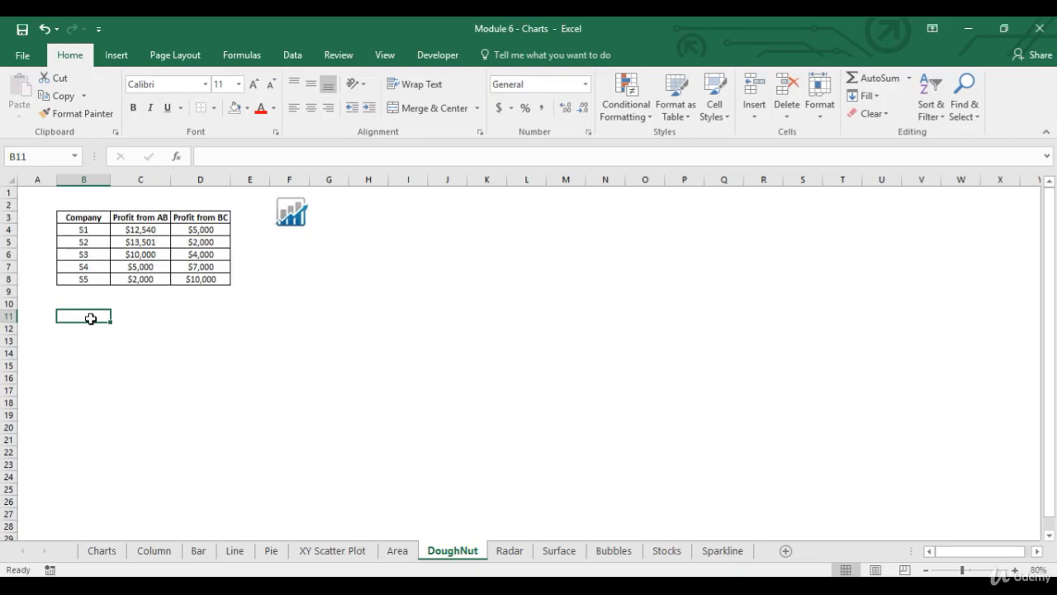
- Review the company names and the Profit from AB and Profit from BC figures in the table
left_click_drag(92, 222, 93, 279)
left_click_drag(156, 216, 186, 218)
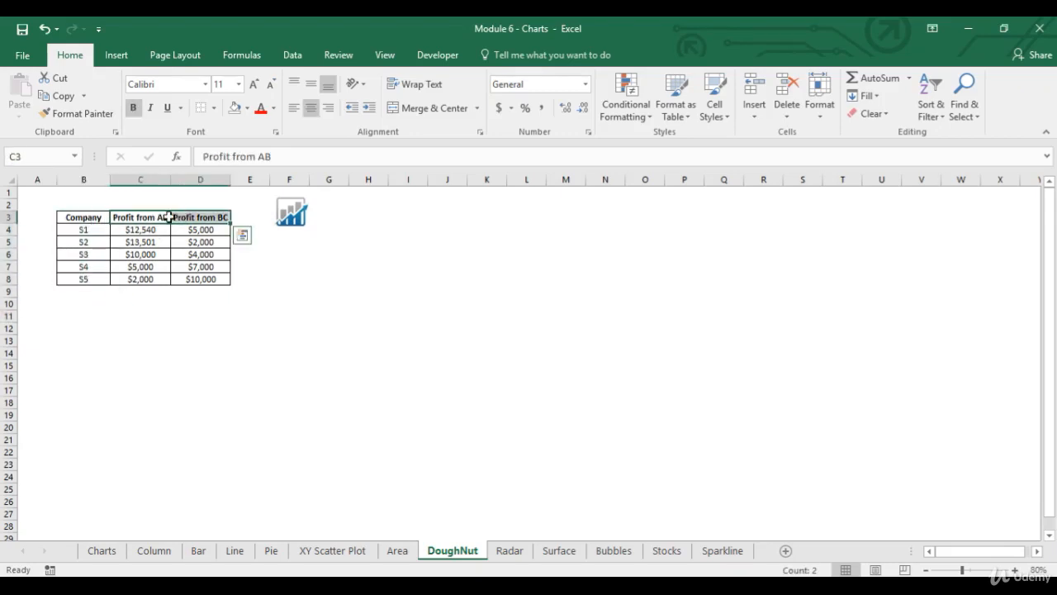
left_click(158, 219)
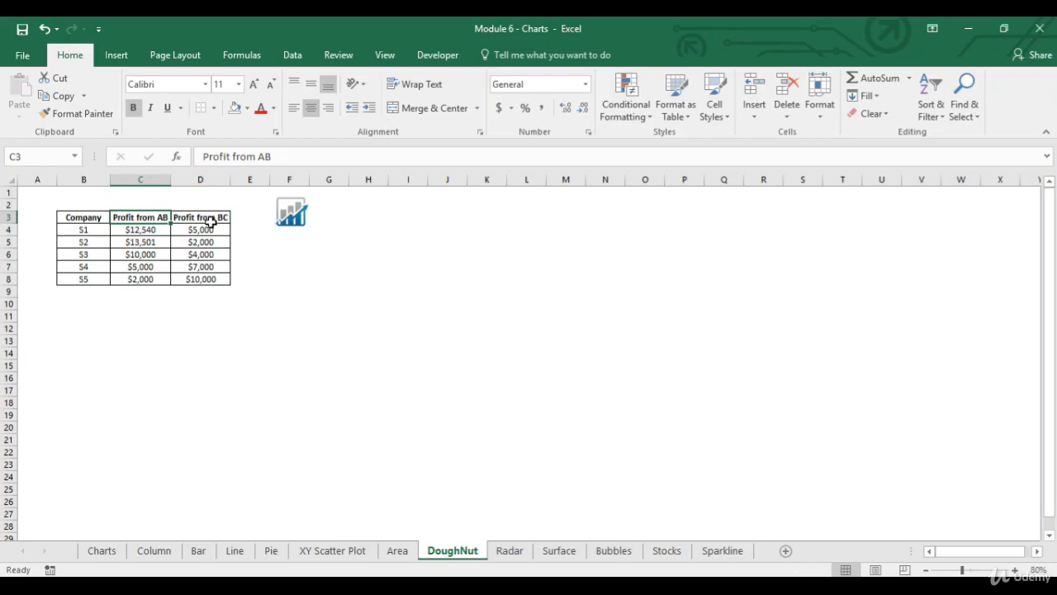
left_click_drag(154, 233, 154, 271)
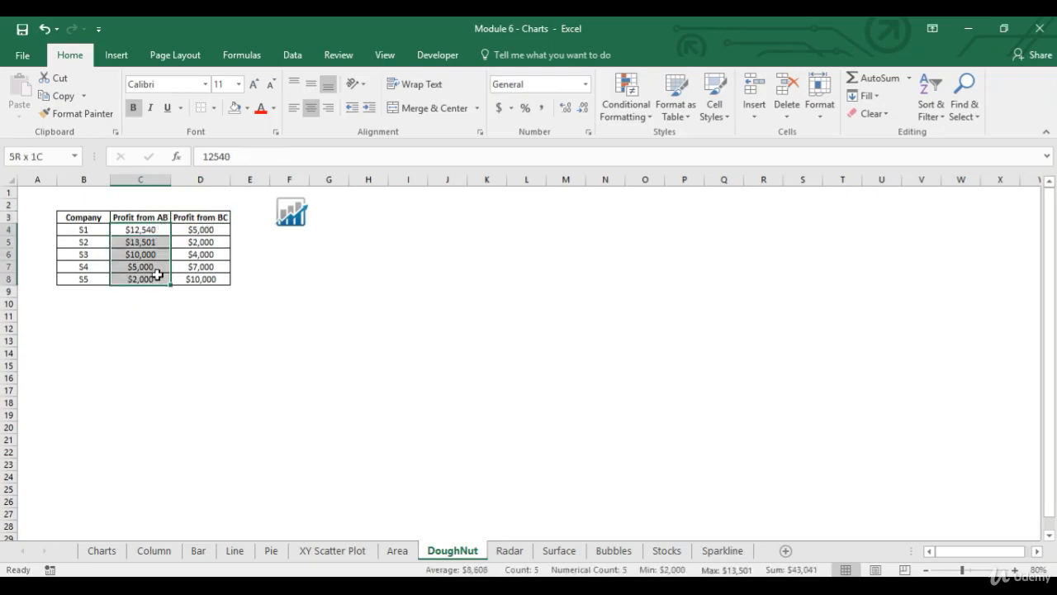
left_click_drag(212, 229, 206, 278)
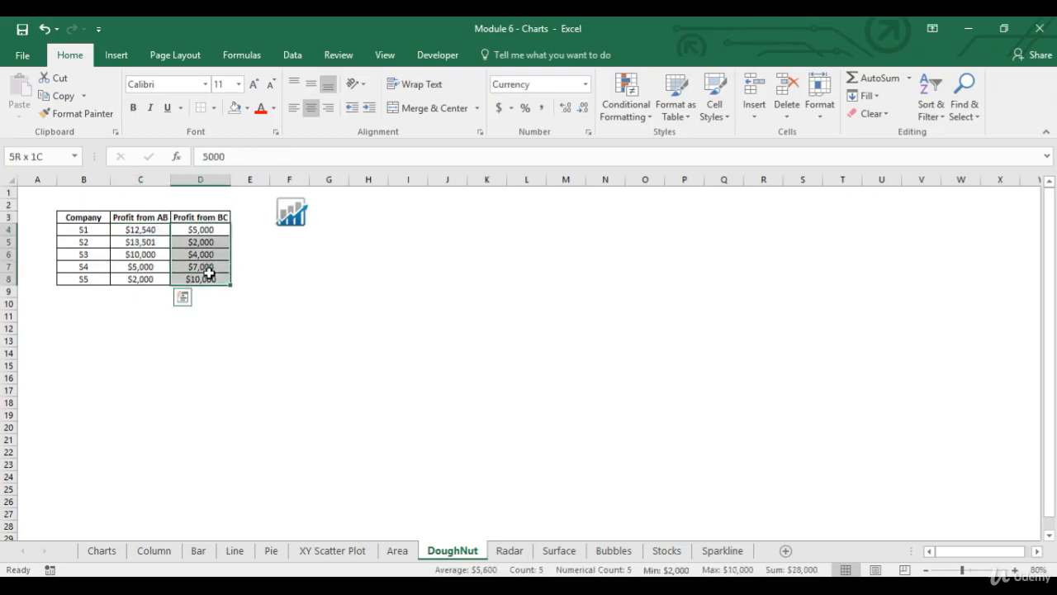
left_click(97, 230)
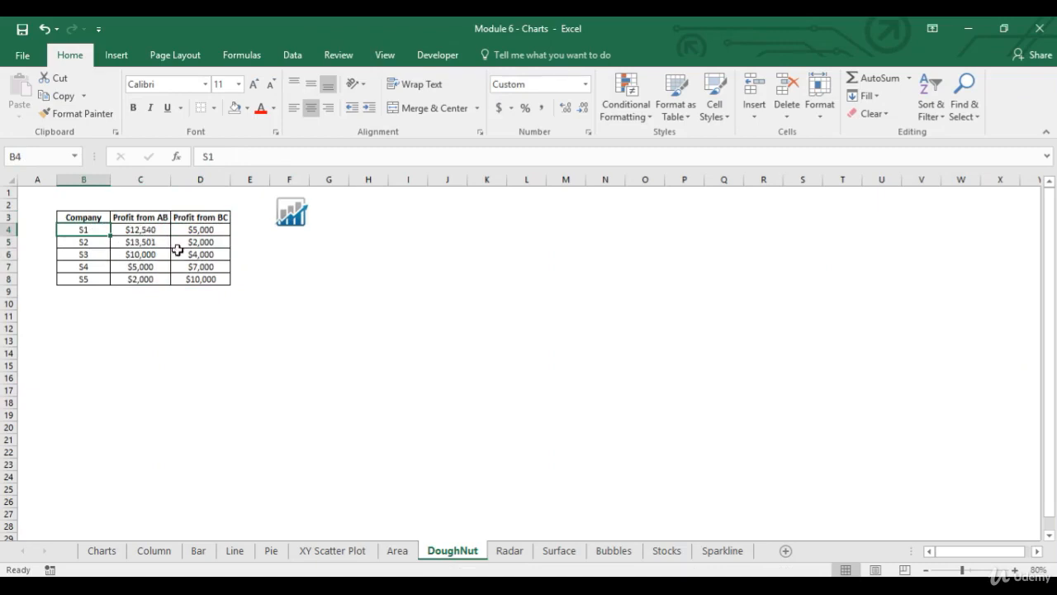
left_click(150, 230)
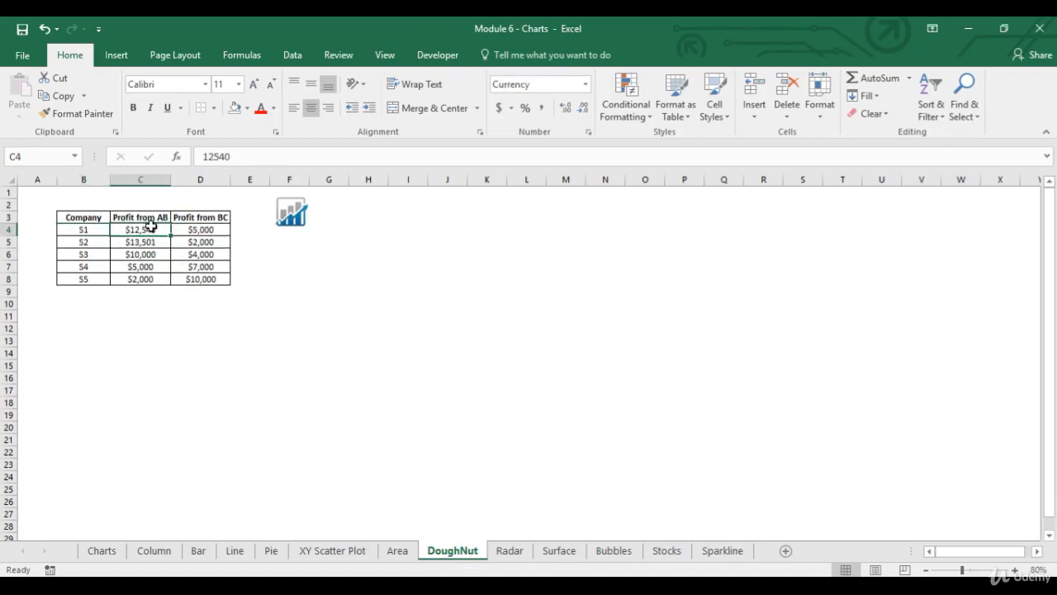
left_click_drag(152, 219, 204, 277)
- Insert a Doughnut chart of the whole profit table B3:D8 with companies as segments, and enlarge it to reach about column F and row 26
left_click(96, 220)
key("ctrl+a")
left_click(130, 56)
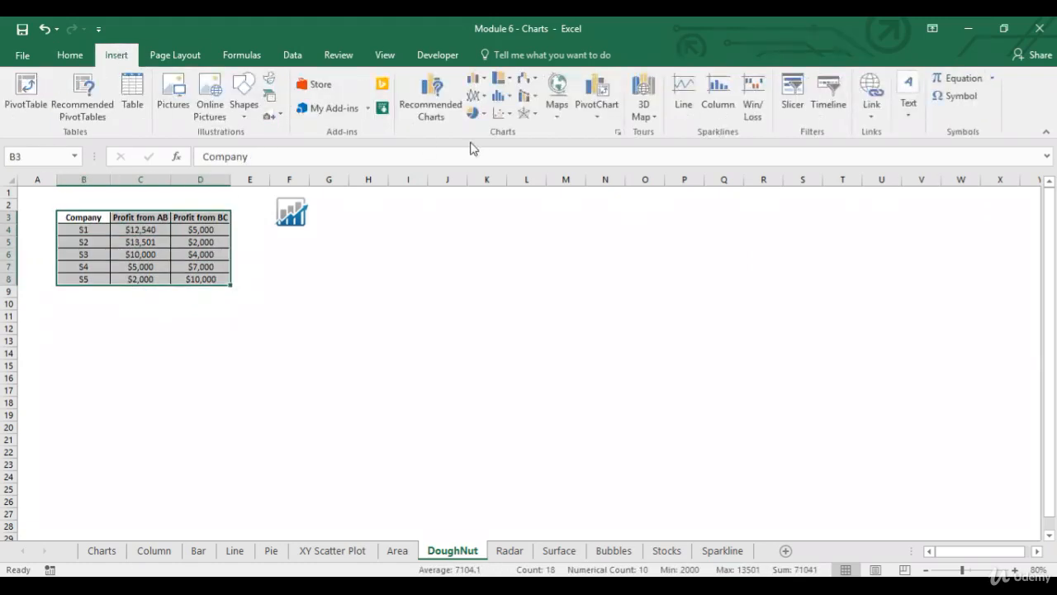
left_click(430, 101)
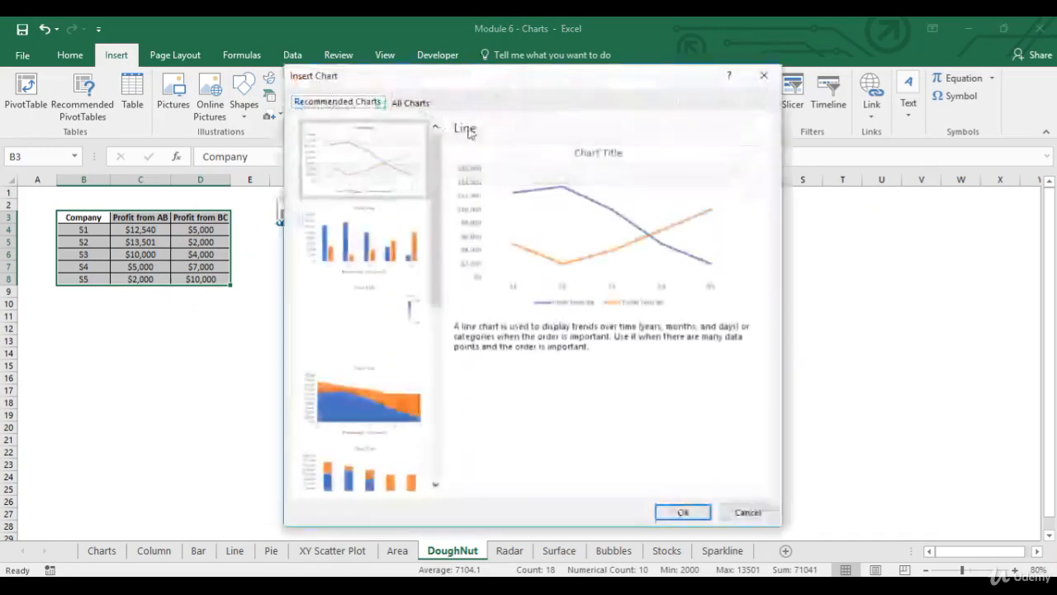
left_click(410, 103)
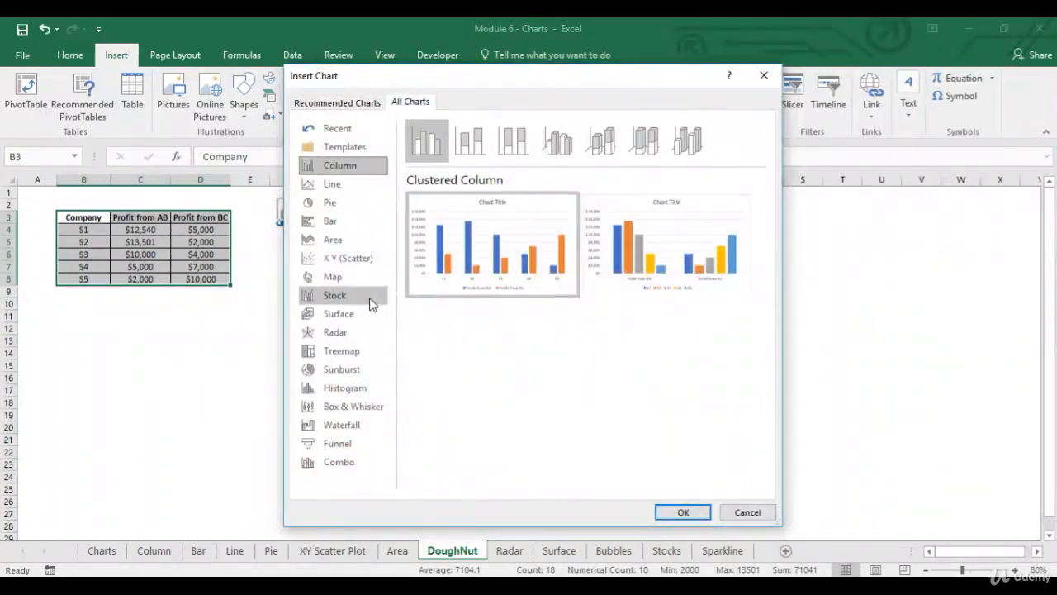
left_click(332, 183)
left_click(334, 203)
mouse_move(578, 225)
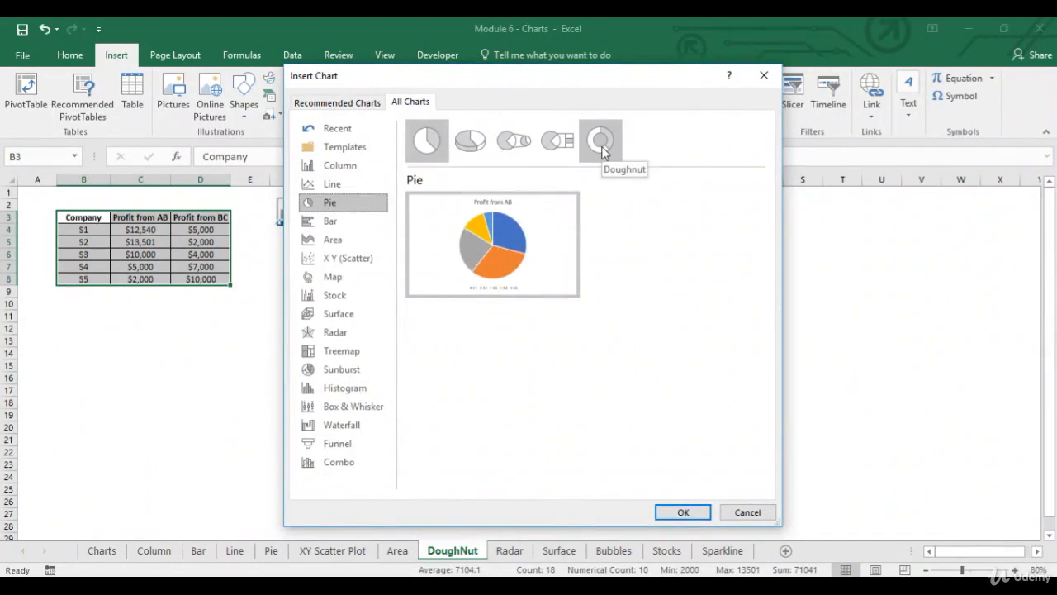
left_click(603, 151)
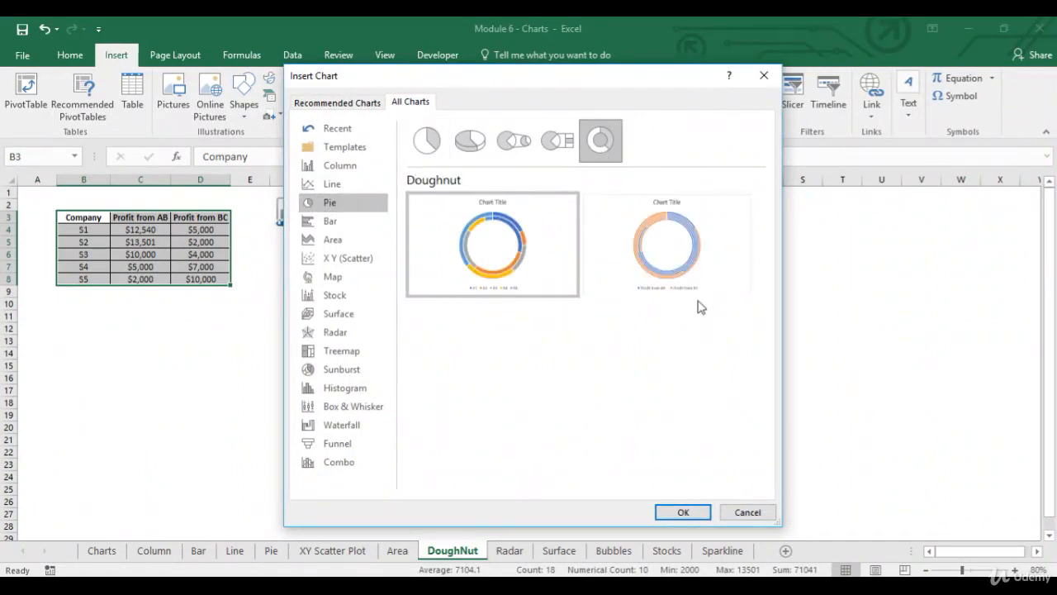
mouse_move(636, 295)
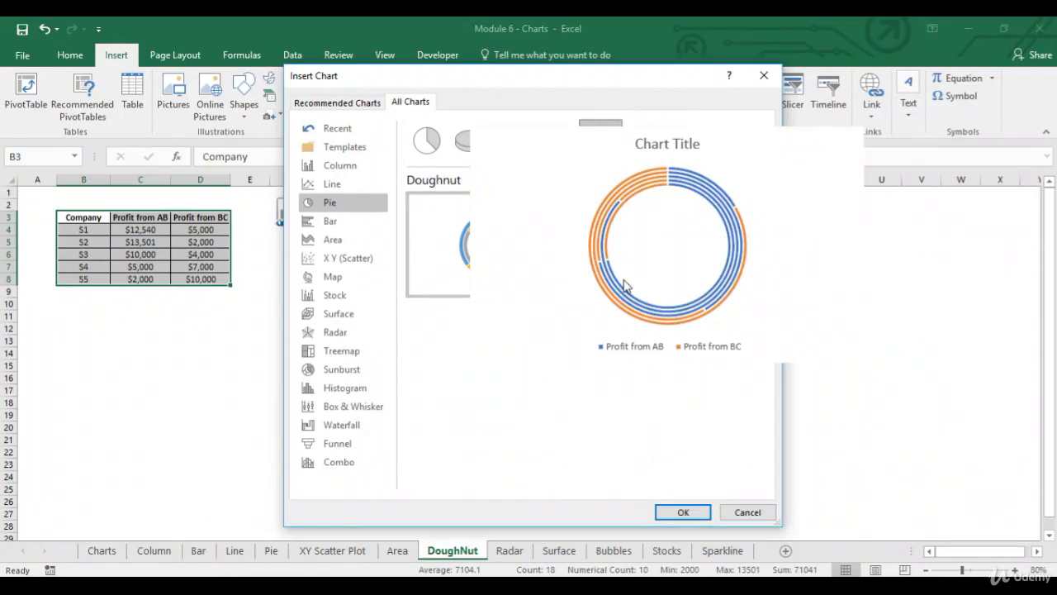
mouse_move(537, 284)
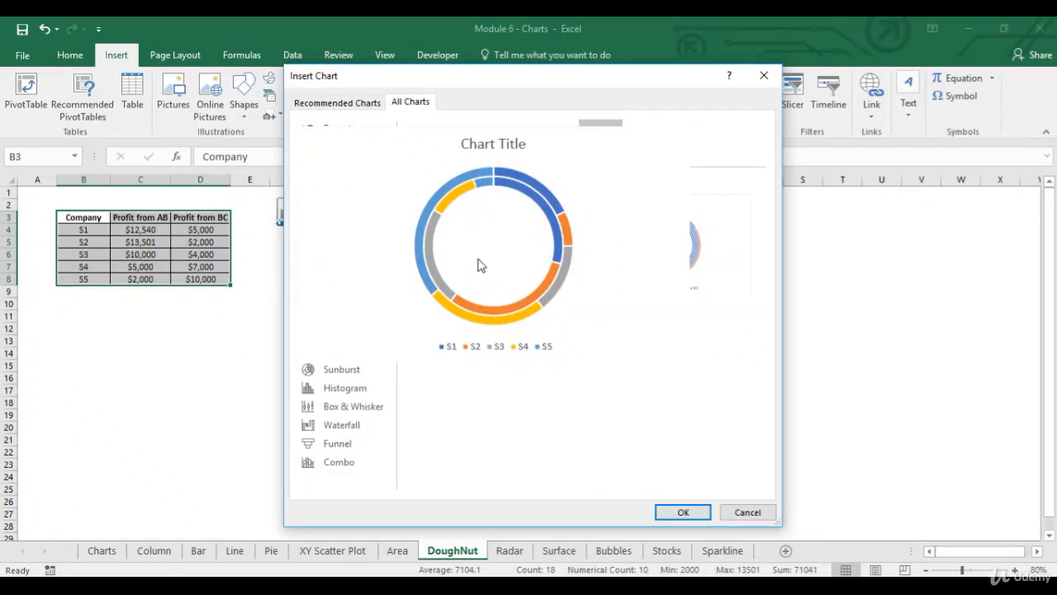
left_click(698, 512)
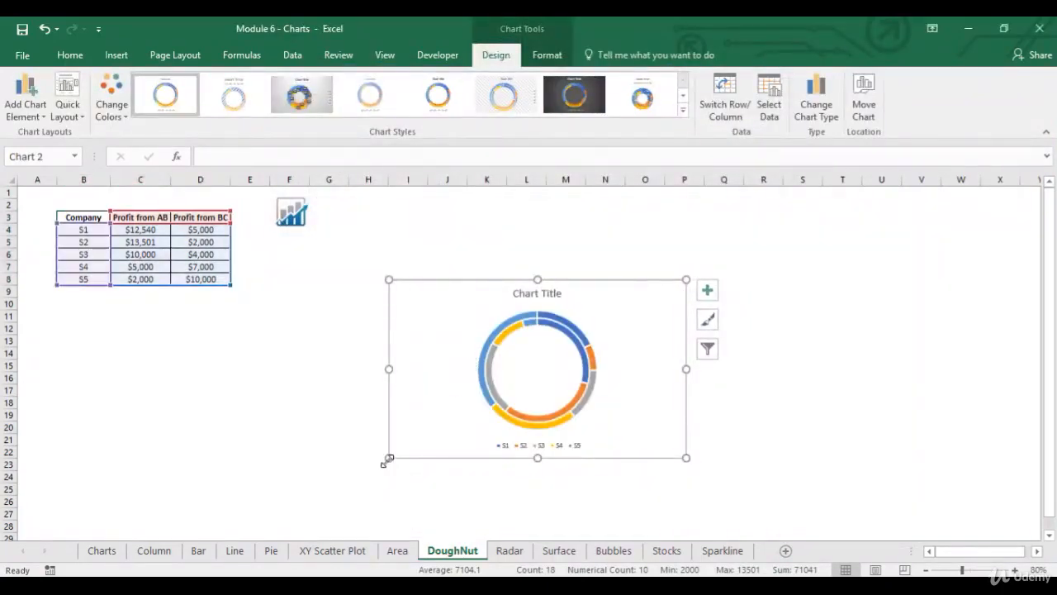
left_click_drag(388, 459, 272, 504)
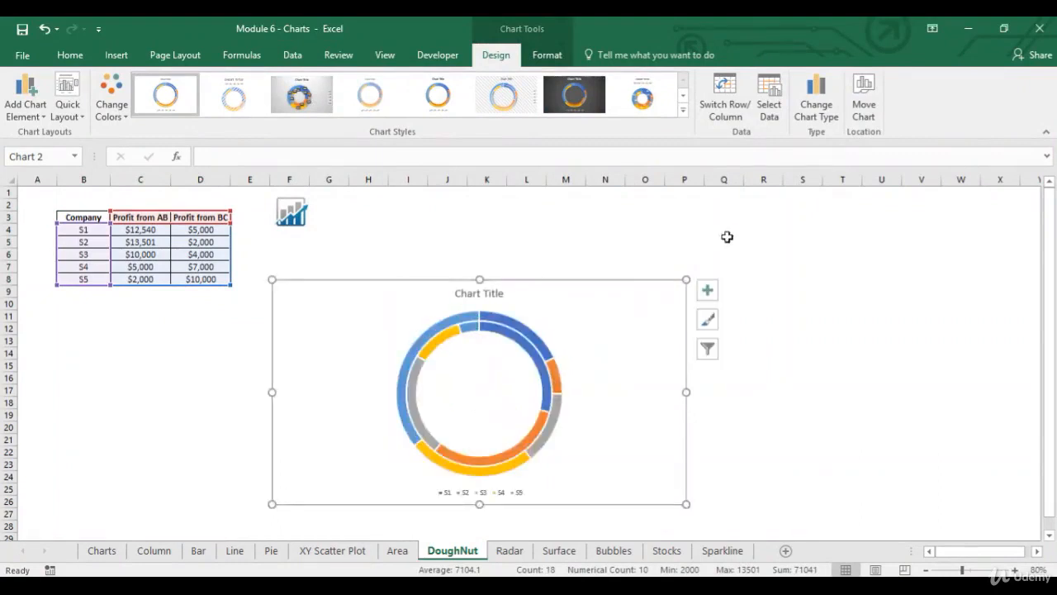
- Place the doughnut chart's legend at the top and add data labels to both rings
left_click(480, 488)
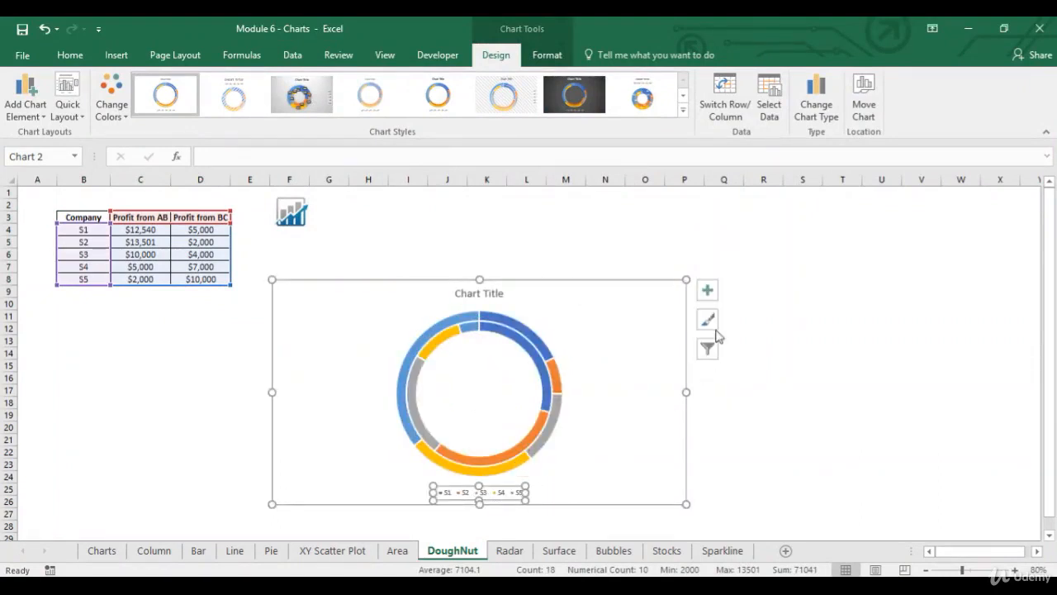
left_click(708, 290)
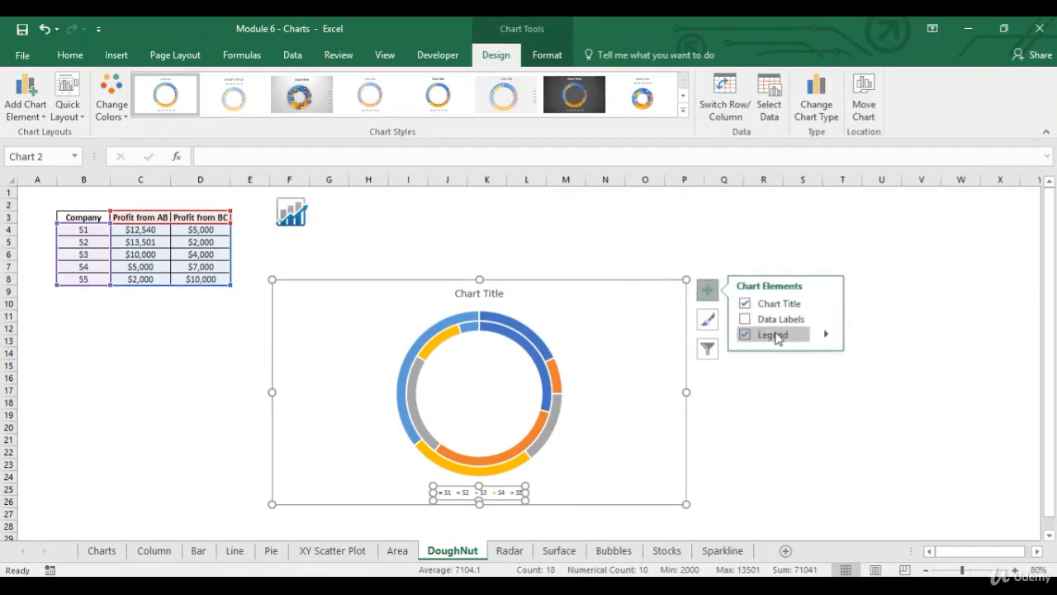
left_click(825, 335)
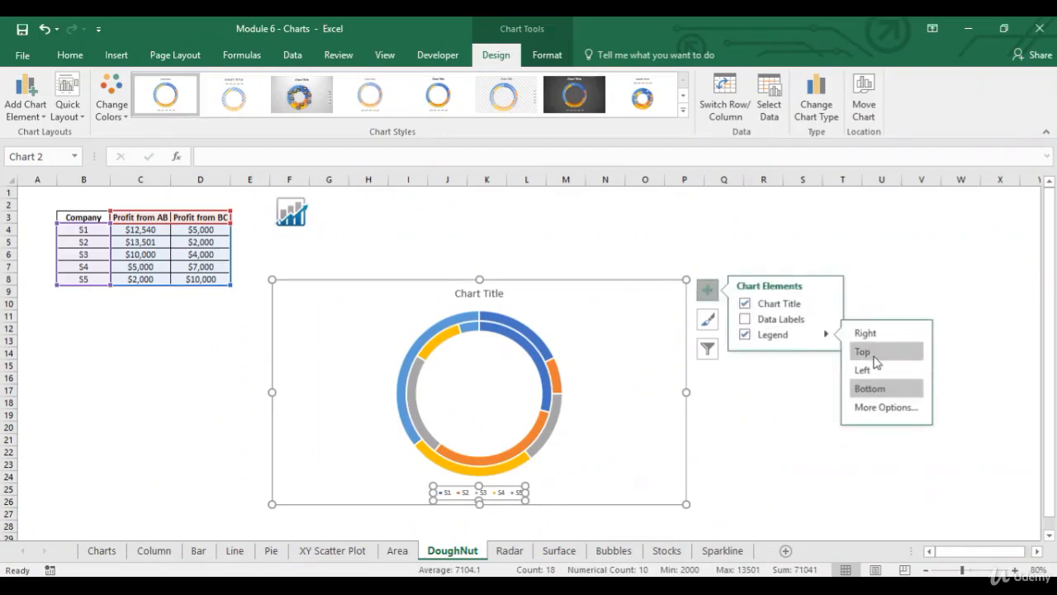
left_click(861, 351)
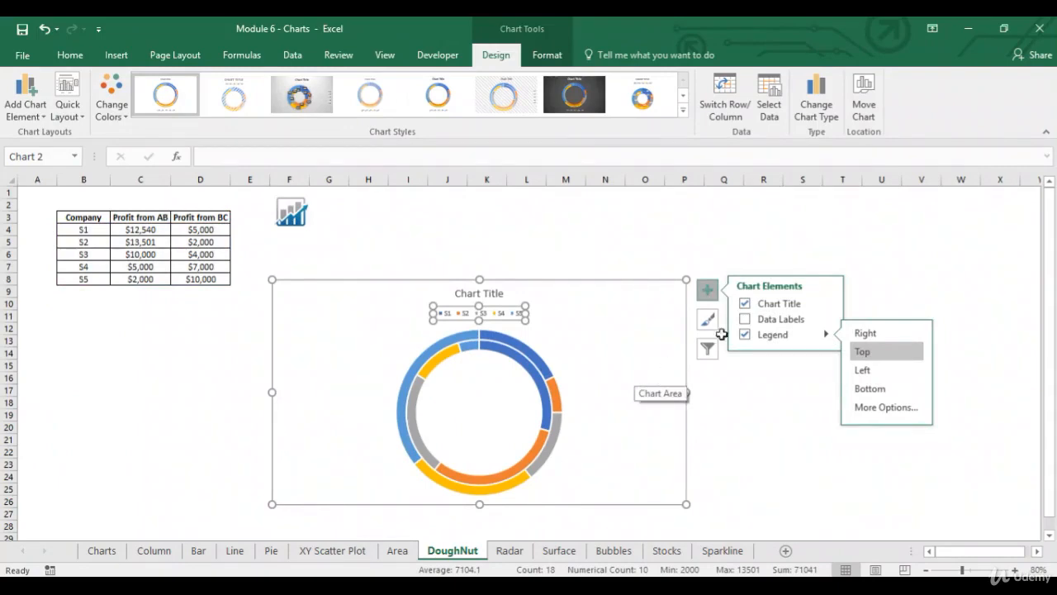
left_click(745, 321)
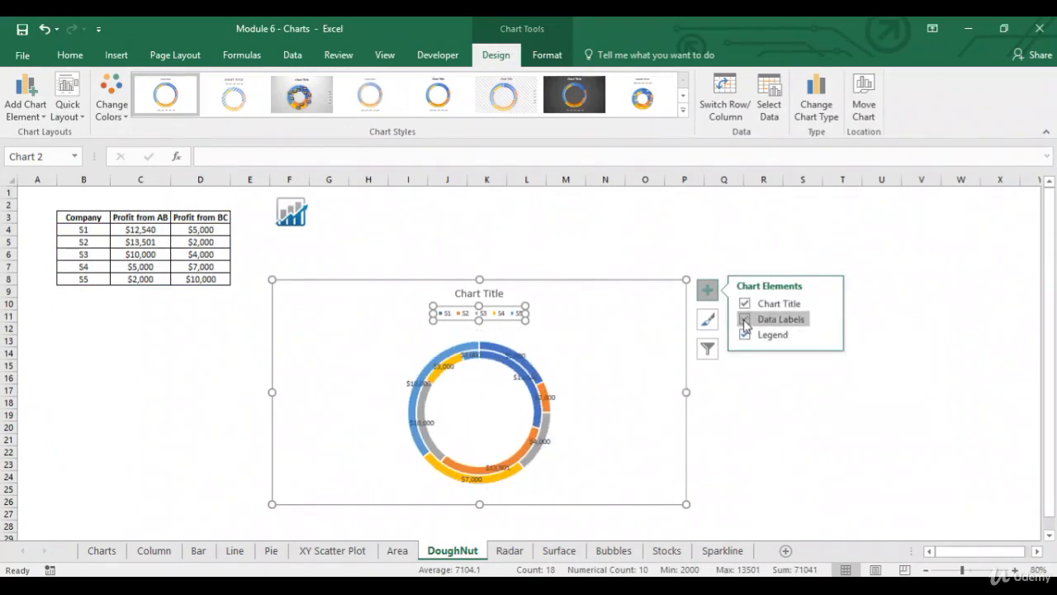
left_click(613, 352)
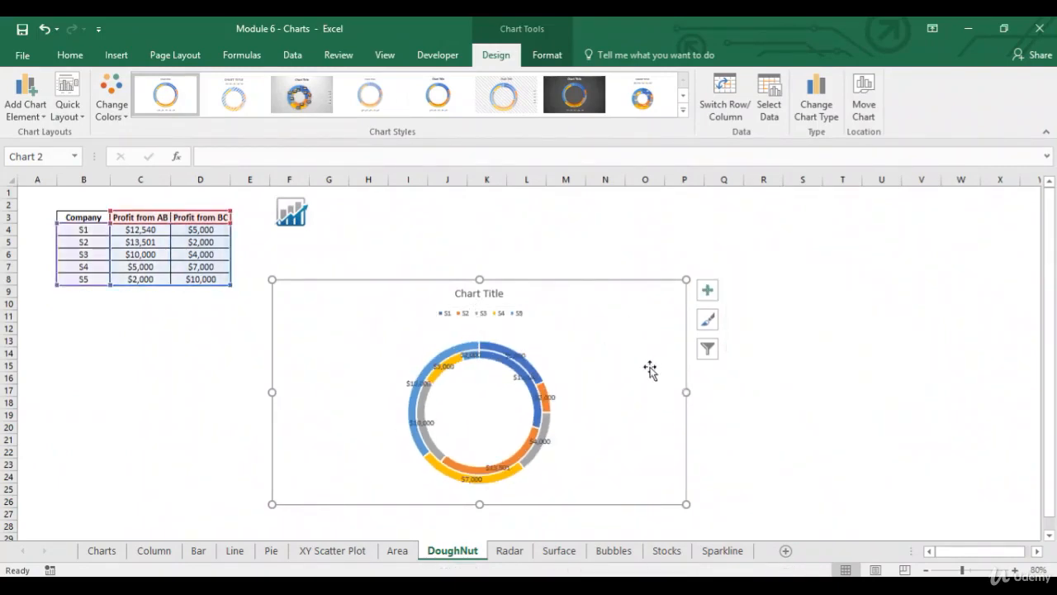
- Examine which profit column the outer and inner rings of the doughnut chart each represent
left_click(1016, 571)
left_click(1015, 570)
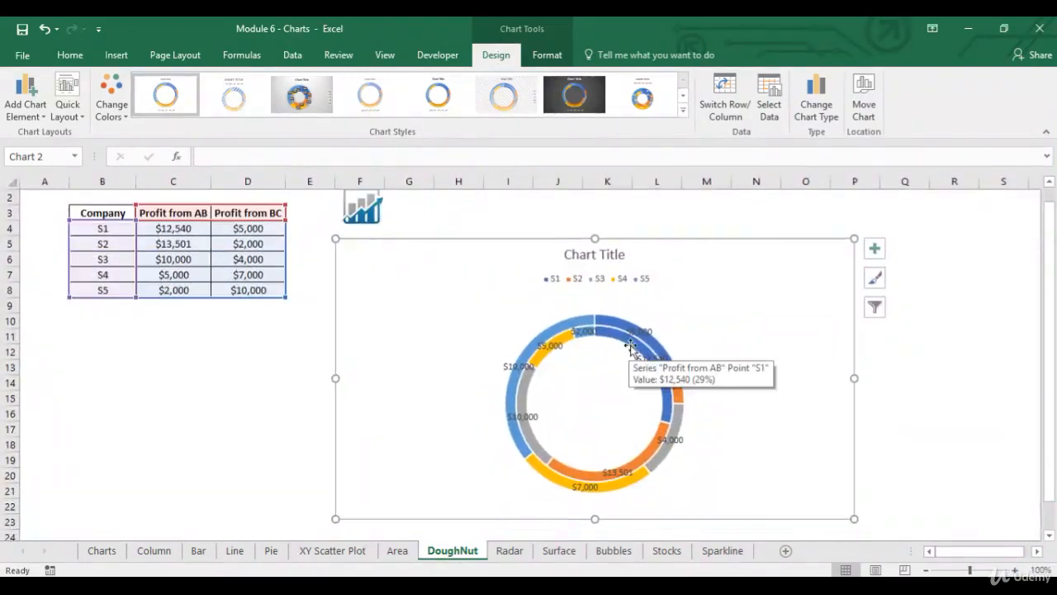
left_click(666, 331)
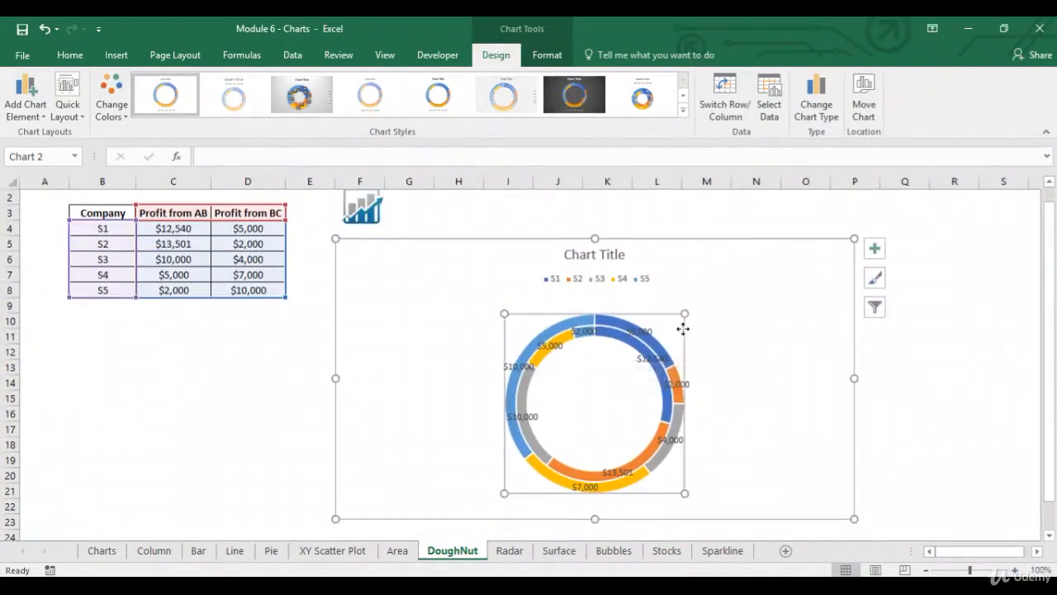
left_click(659, 346)
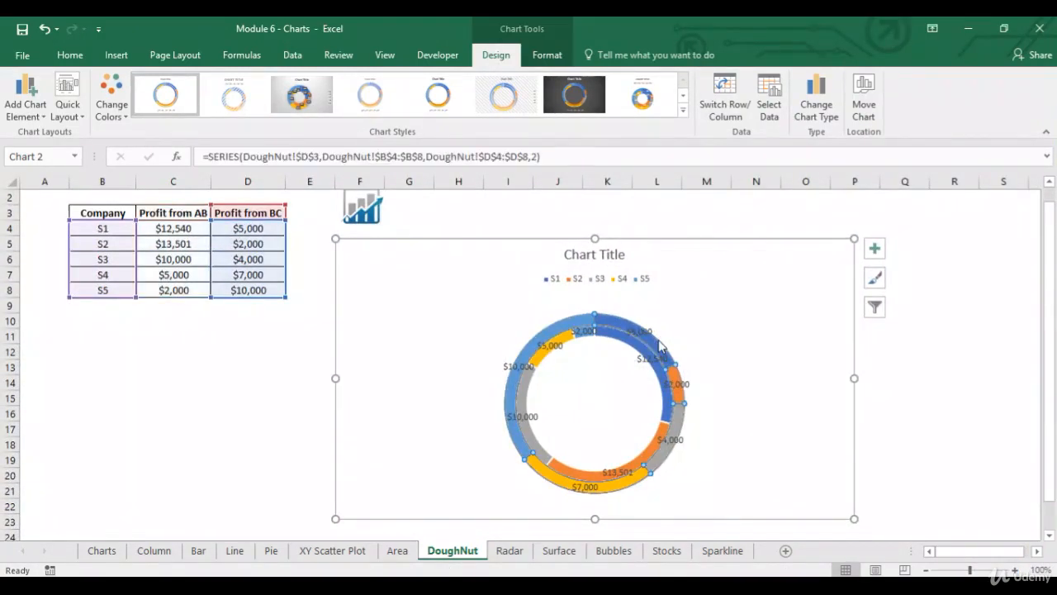
mouse_move(655, 347)
left_click(639, 352)
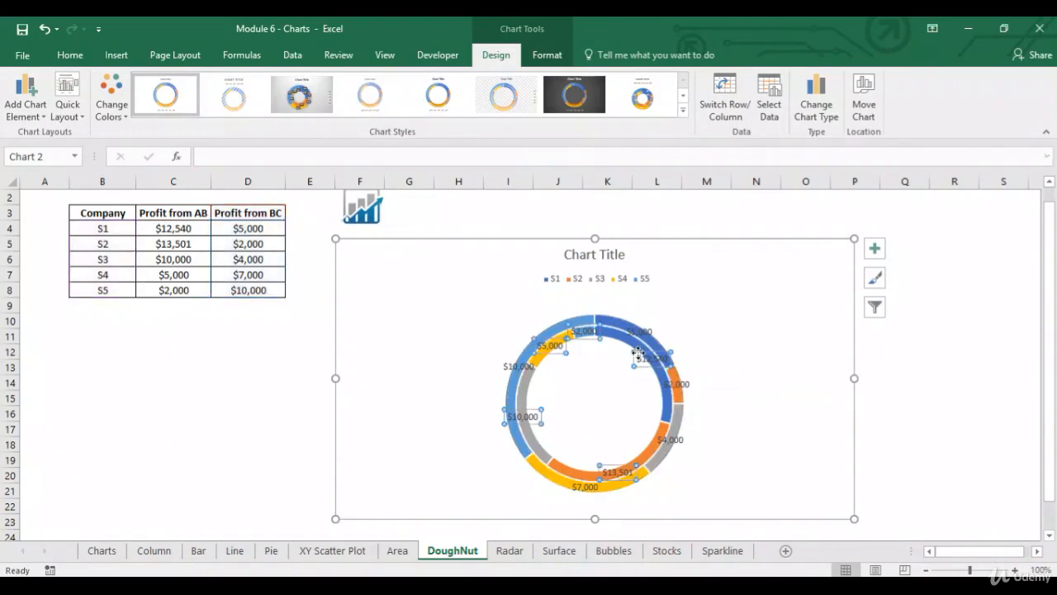
left_click(634, 352)
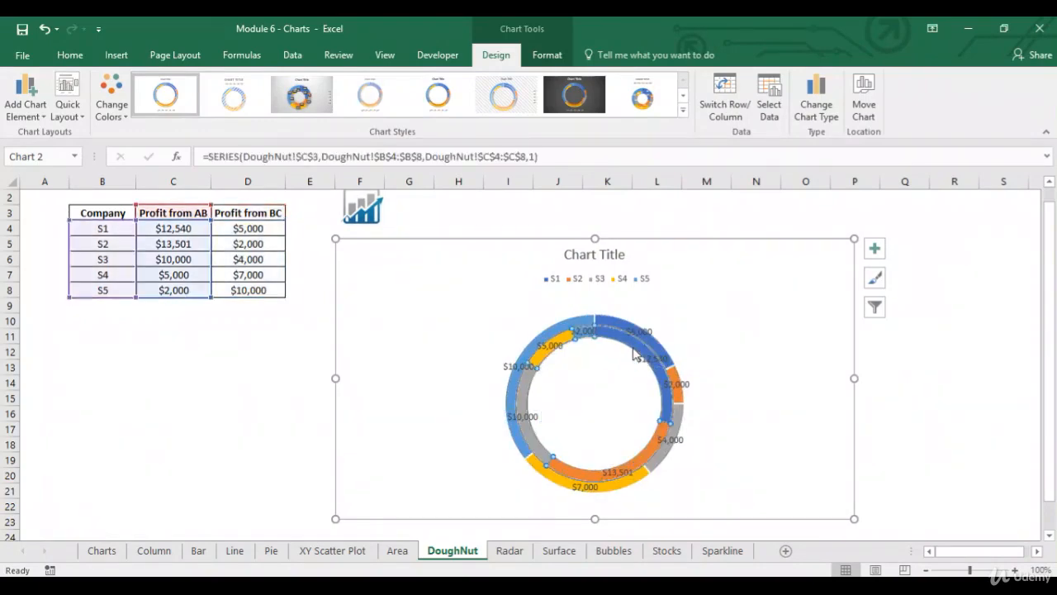
left_click(702, 338)
left_click(663, 347)
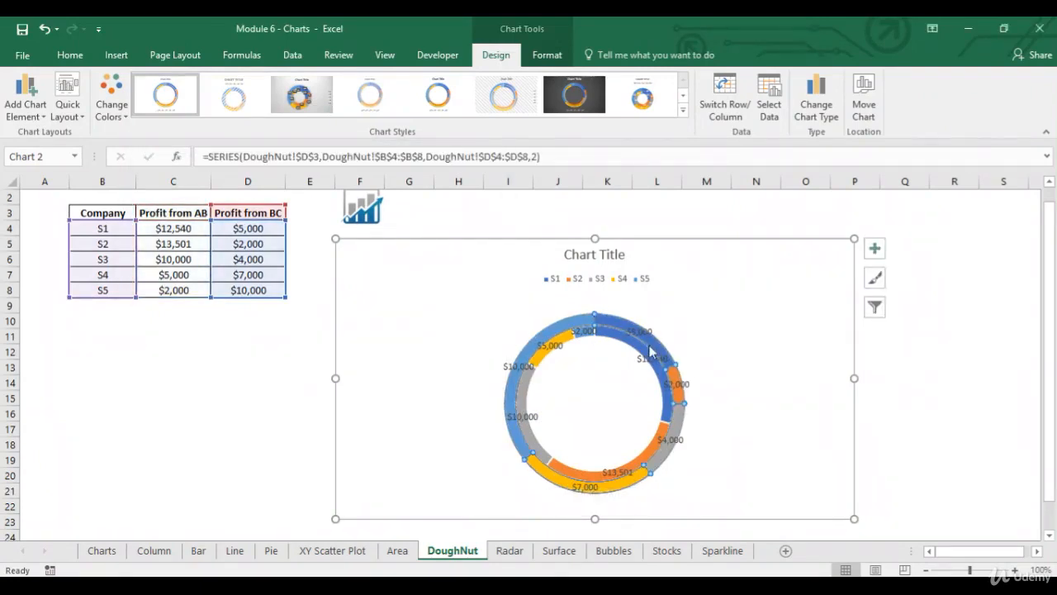
left_click(634, 355)
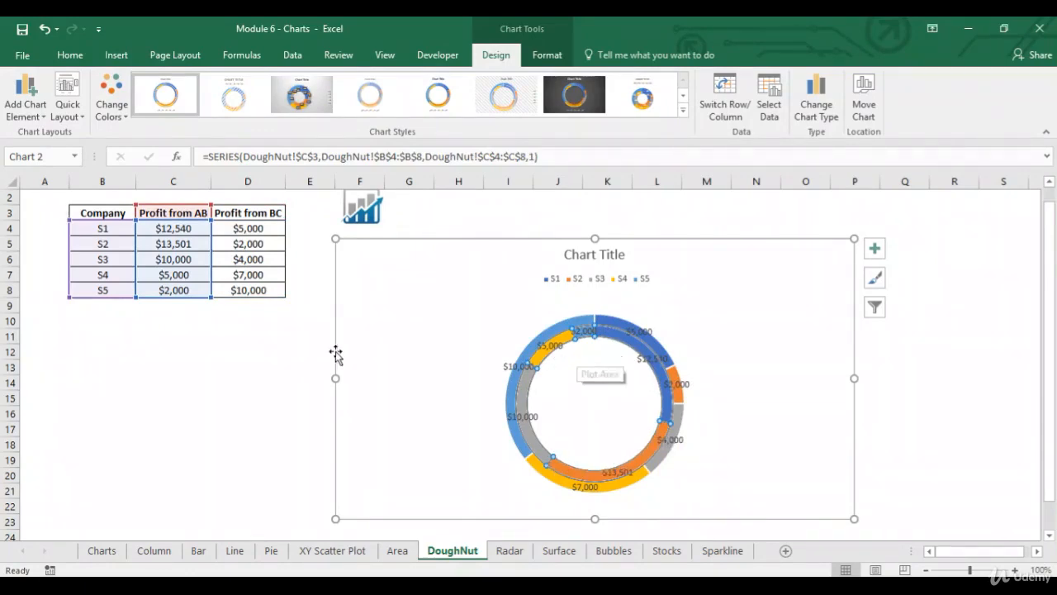
- Compare the Profit from AB values in C4:C8 with the doughnut's segments, checking both rings for company S5
left_click(221, 337)
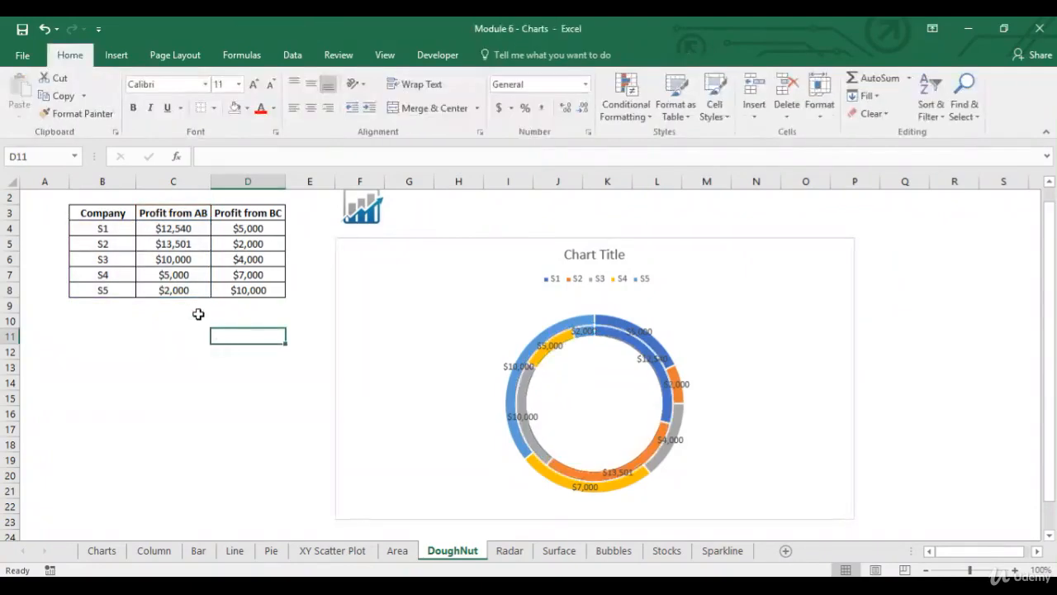
left_click(175, 230)
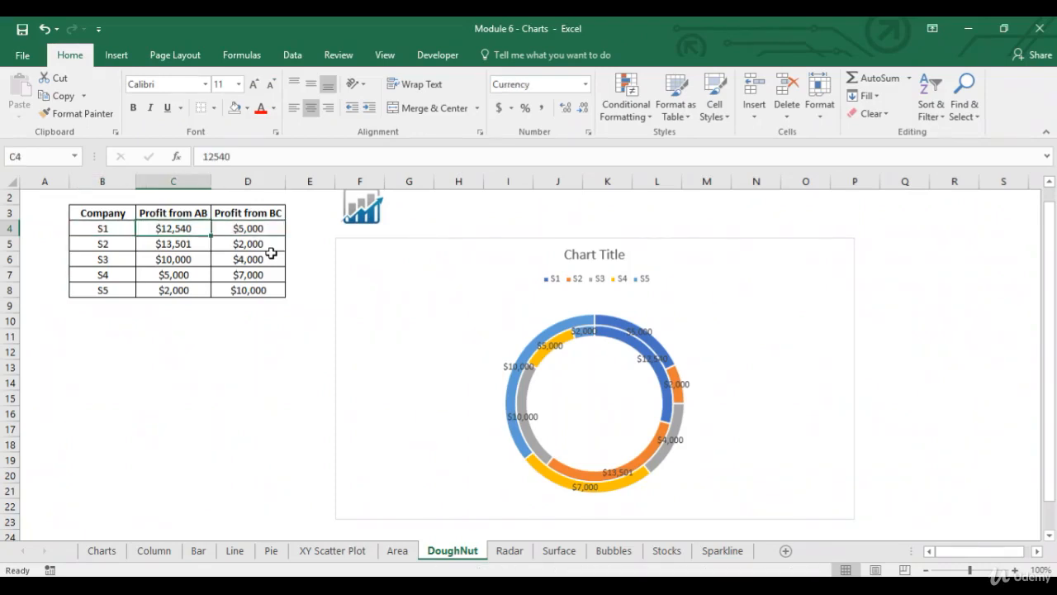
key("Down")
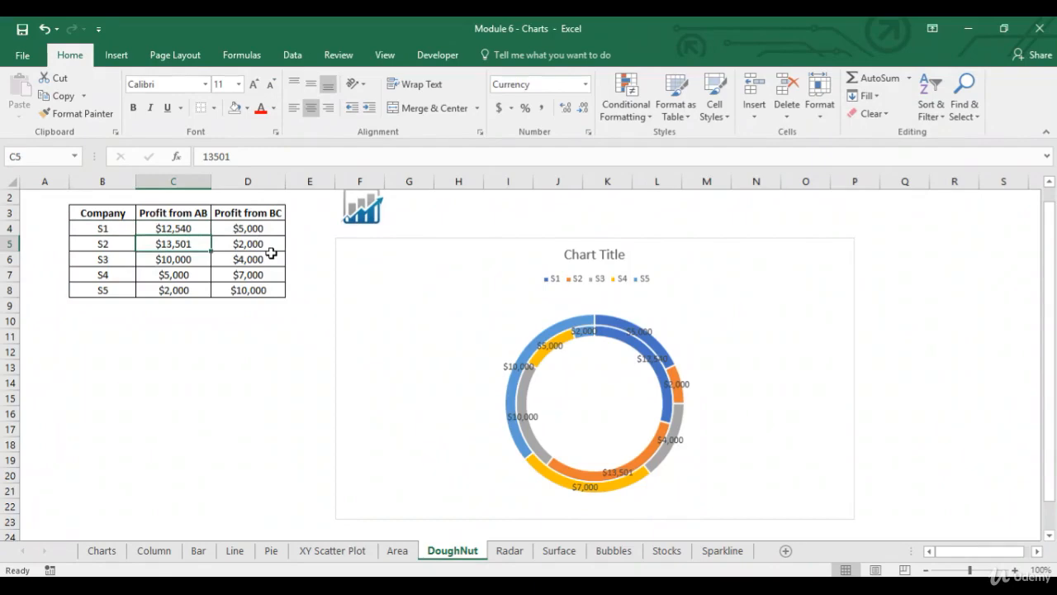
key("Down")
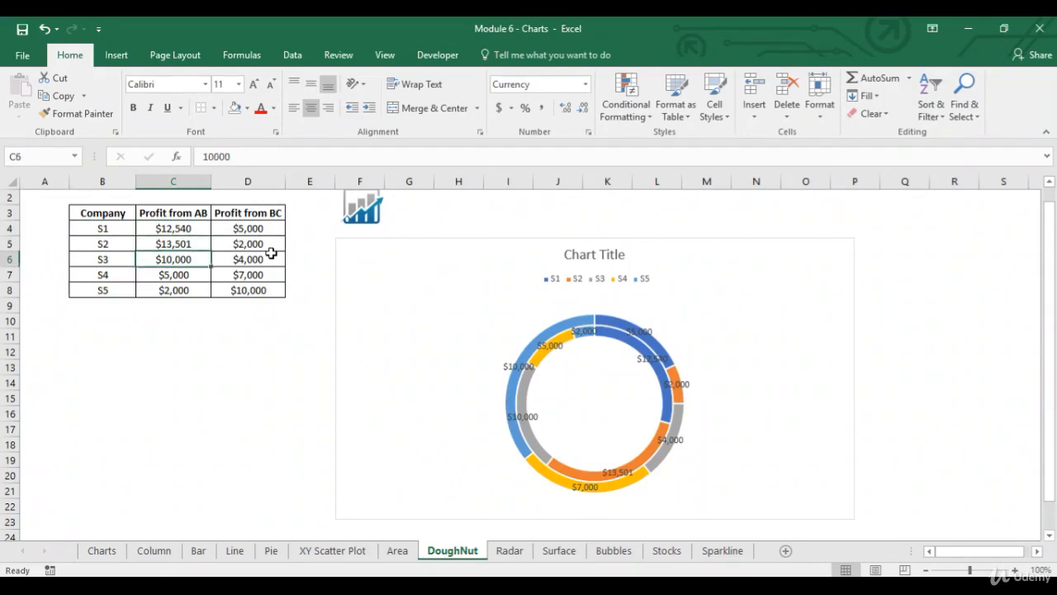
key("Down")
key("Down")
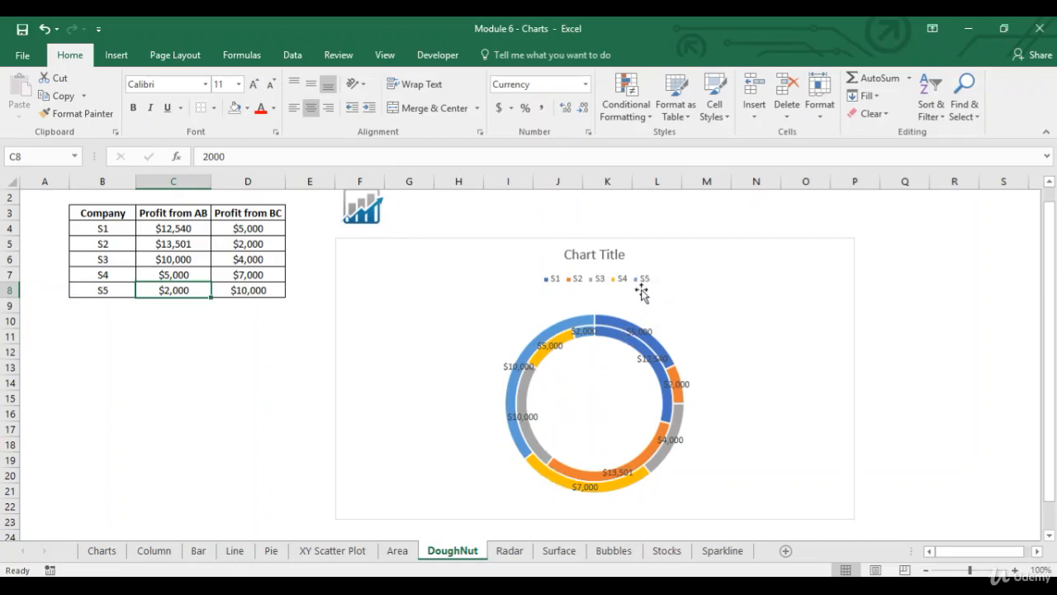
left_click(508, 397)
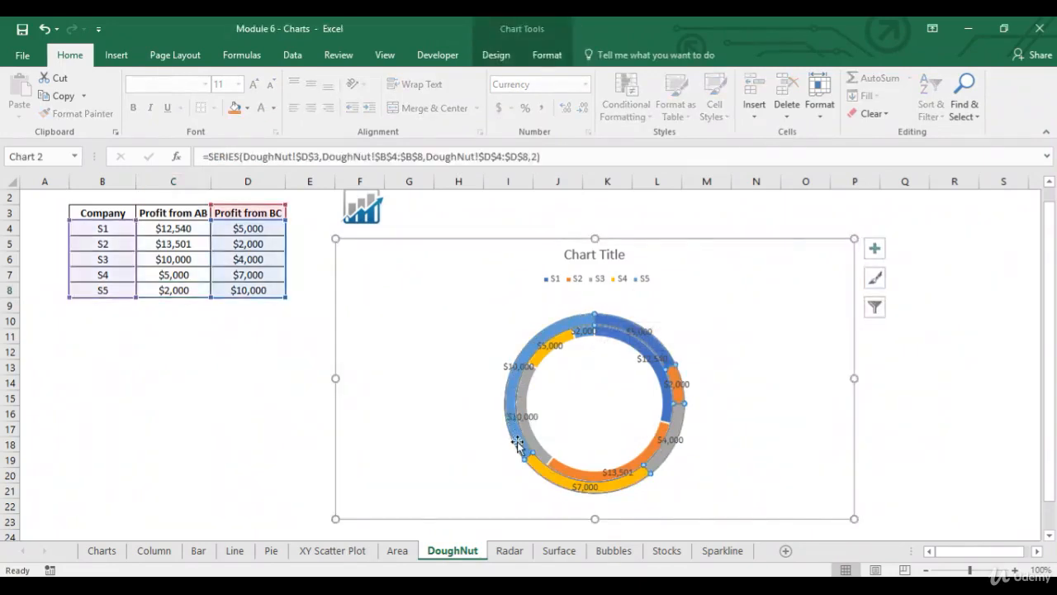
mouse_move(525, 449)
left_click(583, 338)
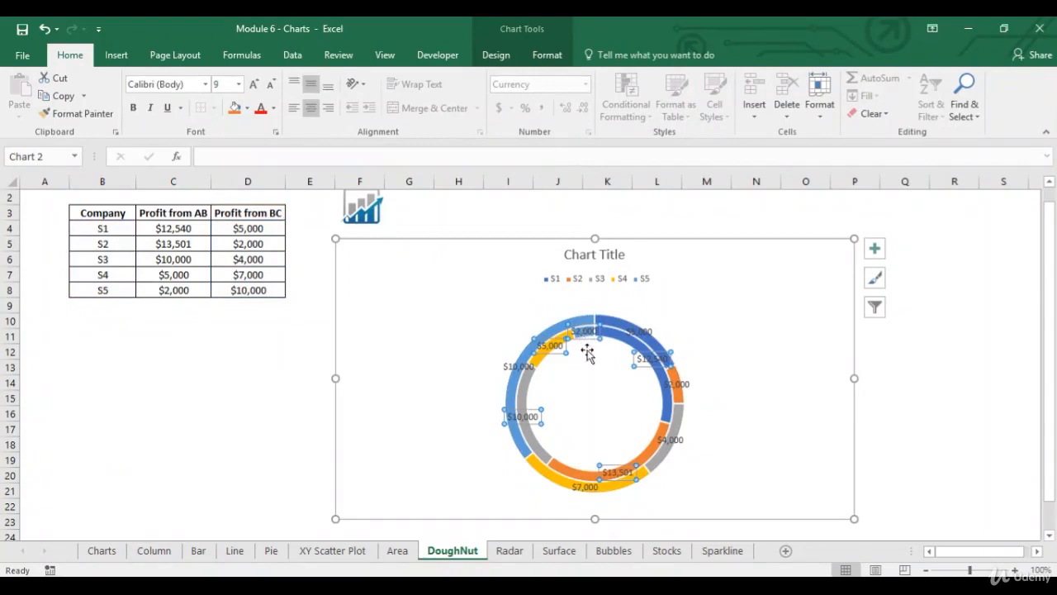
left_click(585, 345)
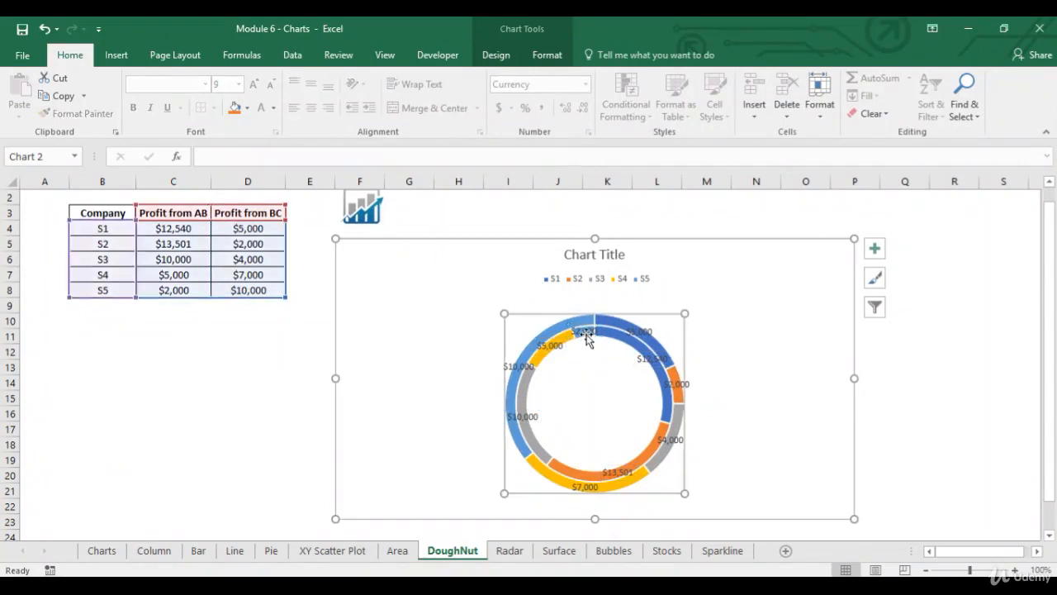
- Deselect the doughnut chart and return to cell A1
left_click(427, 378)
left_click(148, 387)
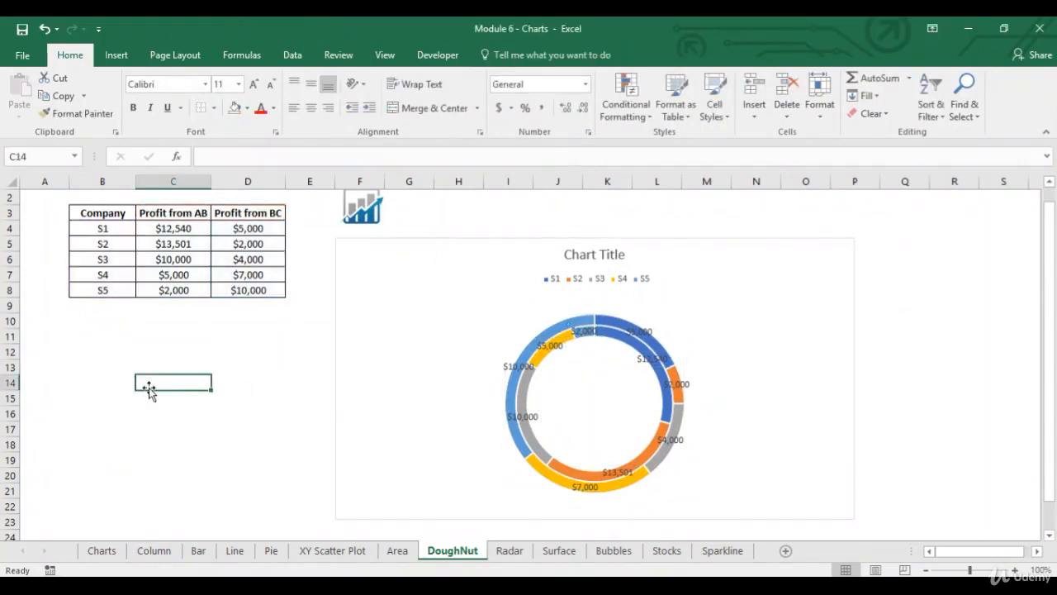
key("Home")
key("ctrl+Home")
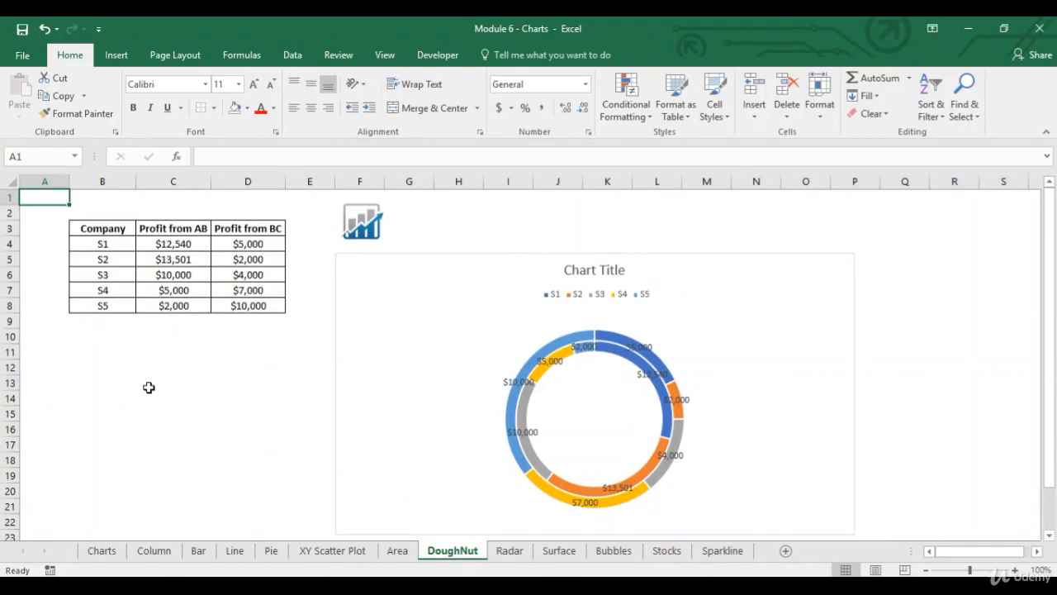
- On the Radar sheet, insert a Radar chart of B3:D8, set the zoom to 100%, and enlarge the chart to start near cell G4
left_click(512, 552)
left_click(64, 294)
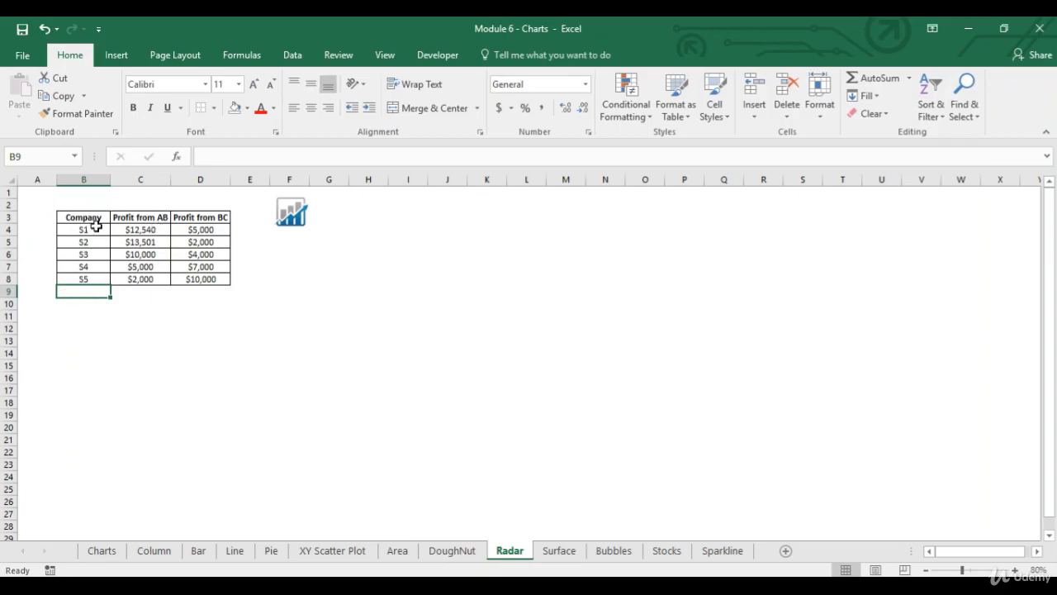
left_click_drag(87, 219, 217, 281)
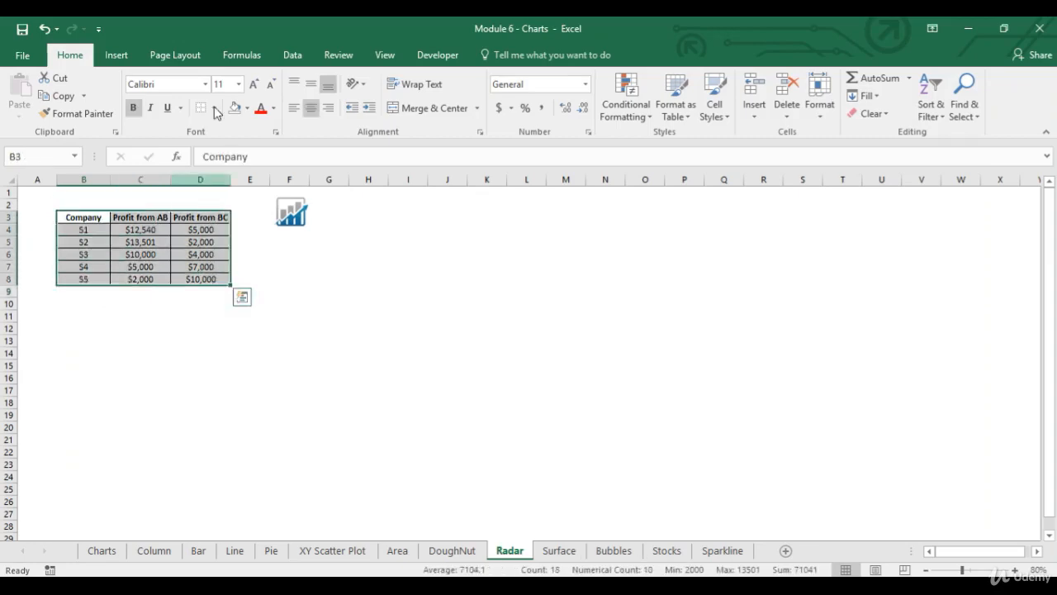
left_click(117, 55)
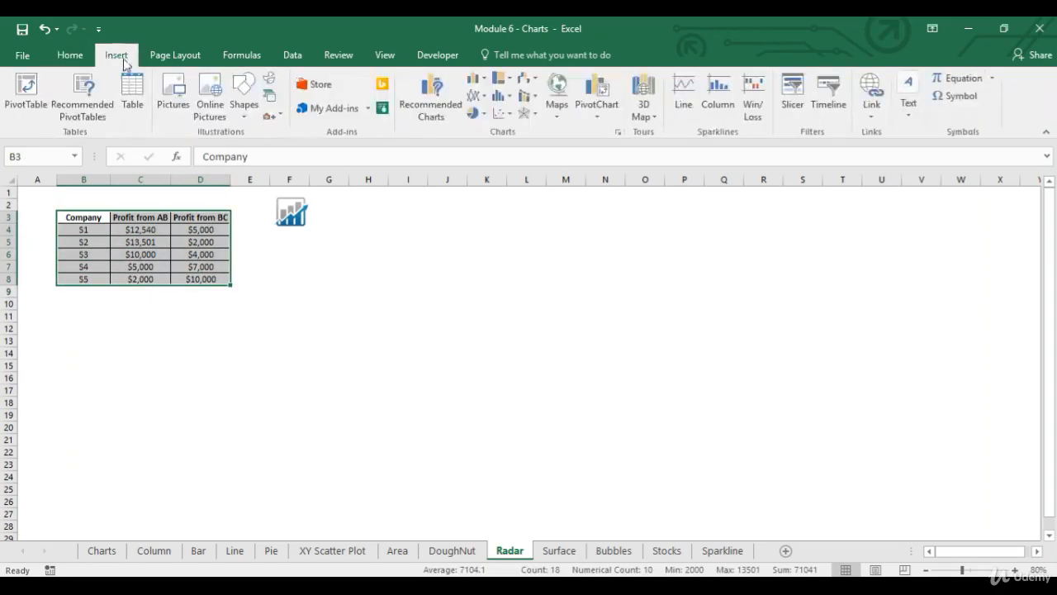
left_click(533, 119)
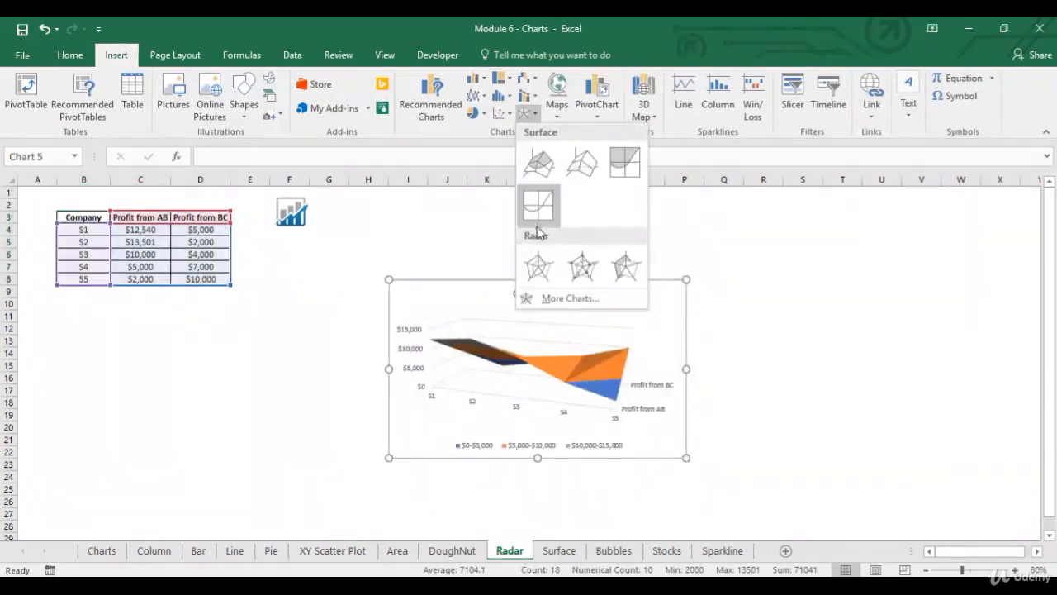
left_click(539, 264)
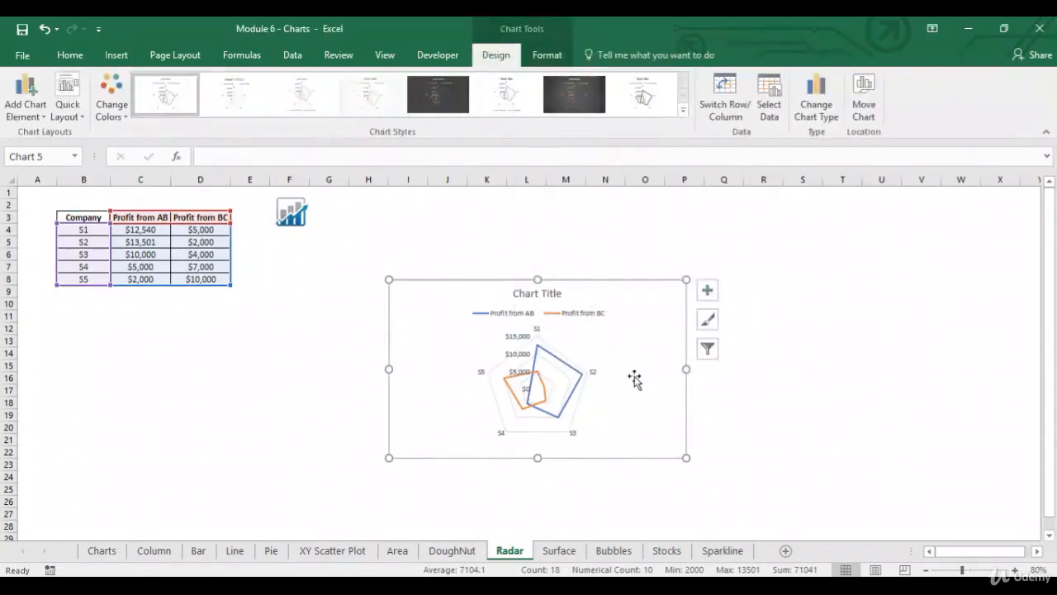
left_click(1015, 570)
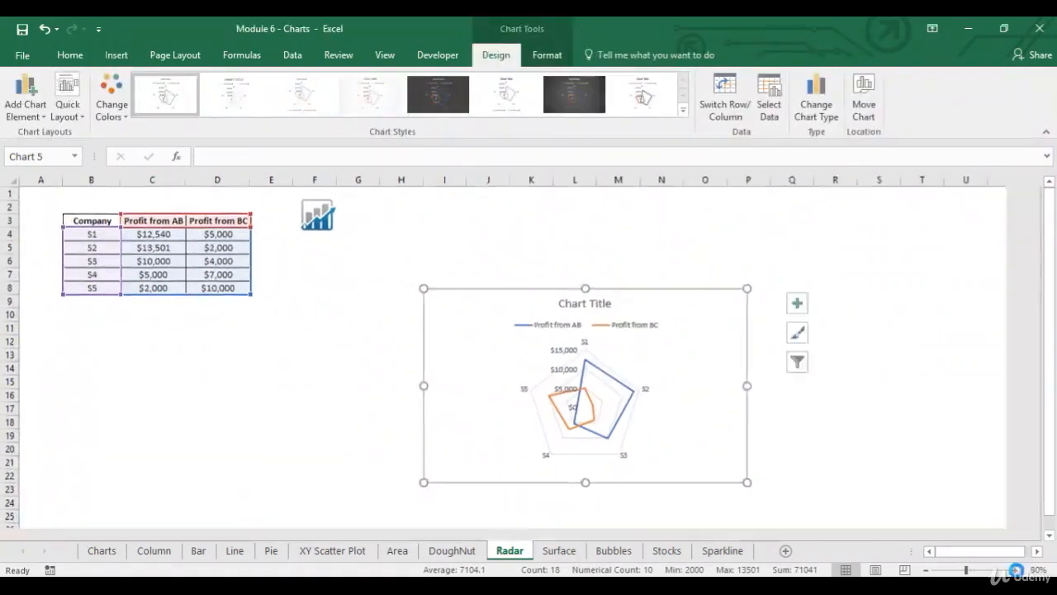
left_click(1015, 570)
left_click_drag(486, 291, 401, 225)
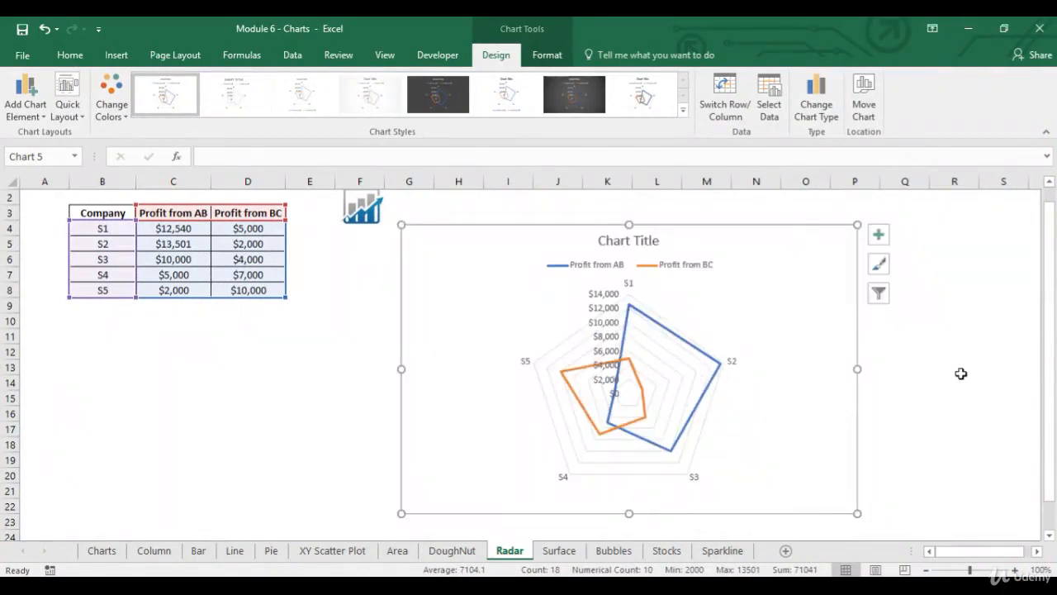
- Examine the radar chart's value axis and compare it with the Profit from AB point for company S1
left_click(601, 301)
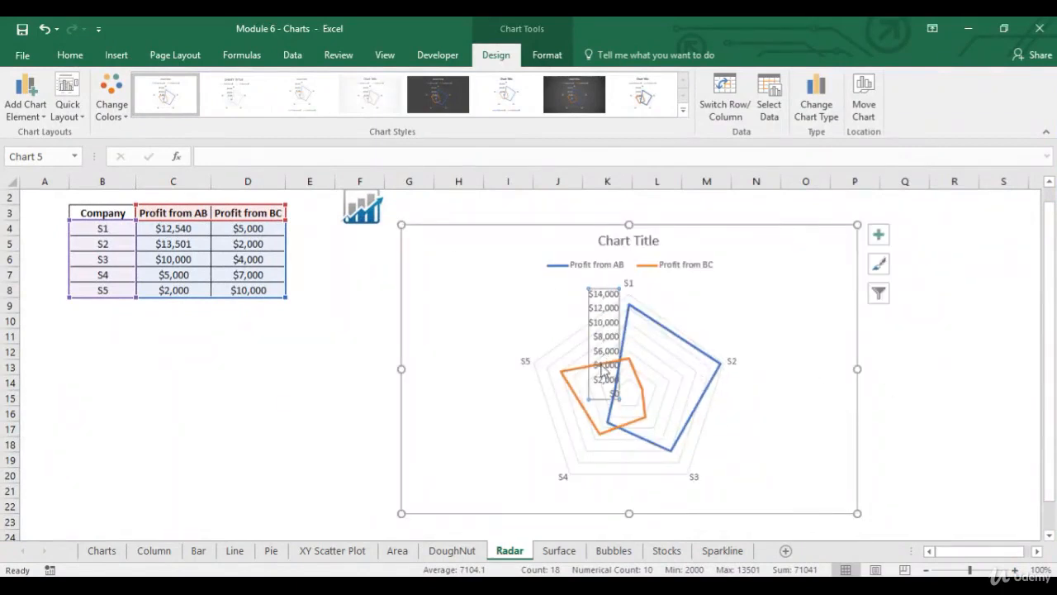
left_click(738, 288)
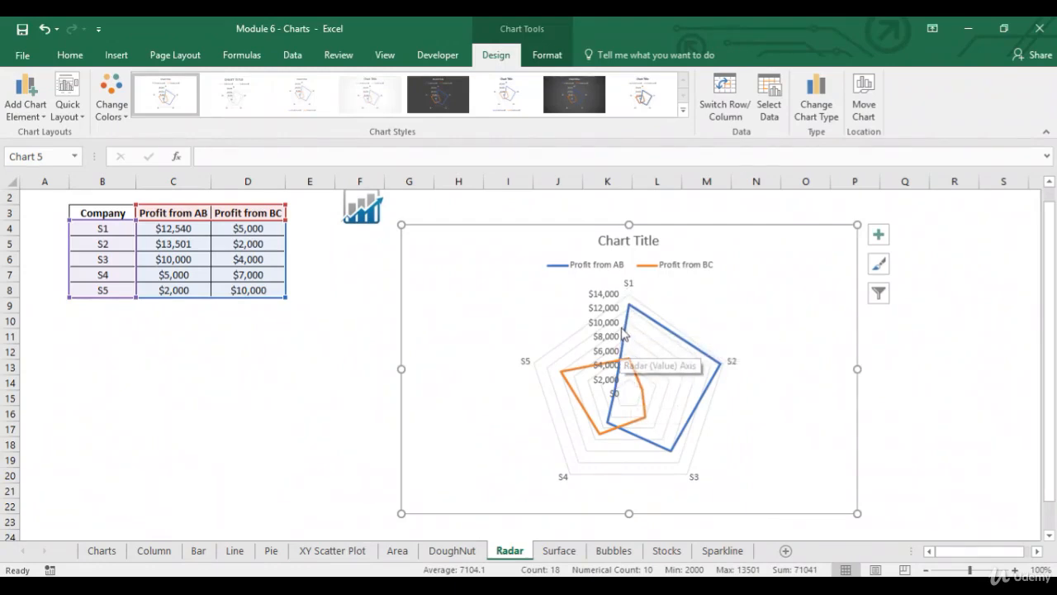
mouse_move(631, 308)
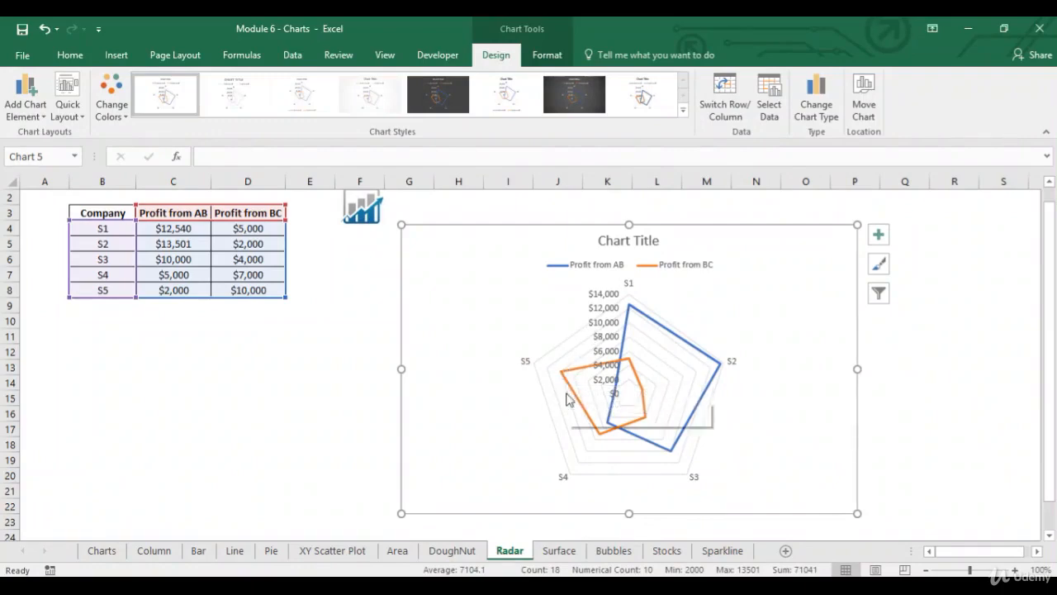
- Preview the Filled Radar type on the radar chart without applying it
left_click(115, 55)
left_click(530, 114)
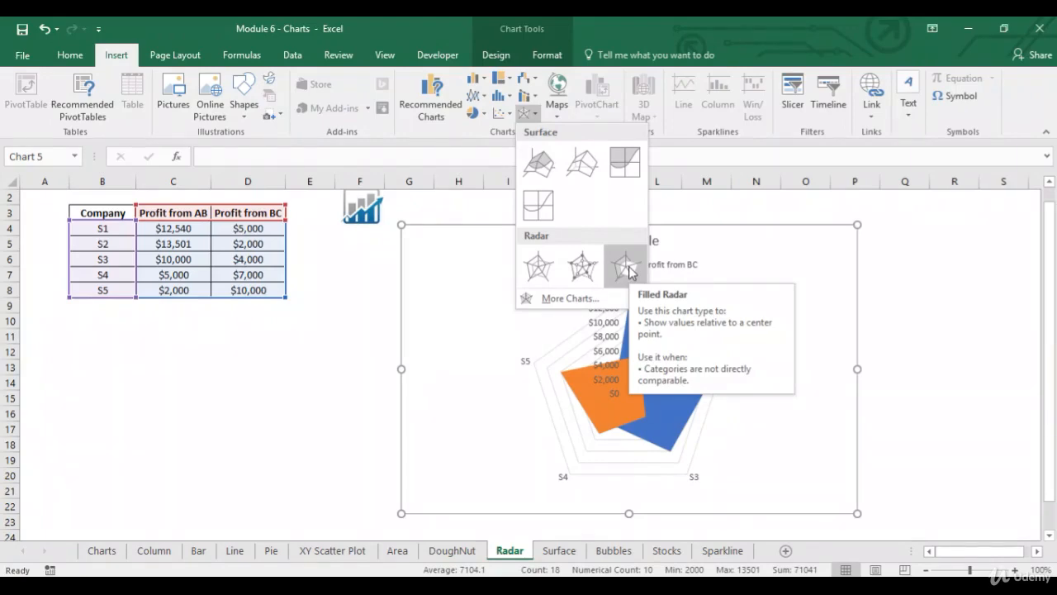
left_click(339, 378)
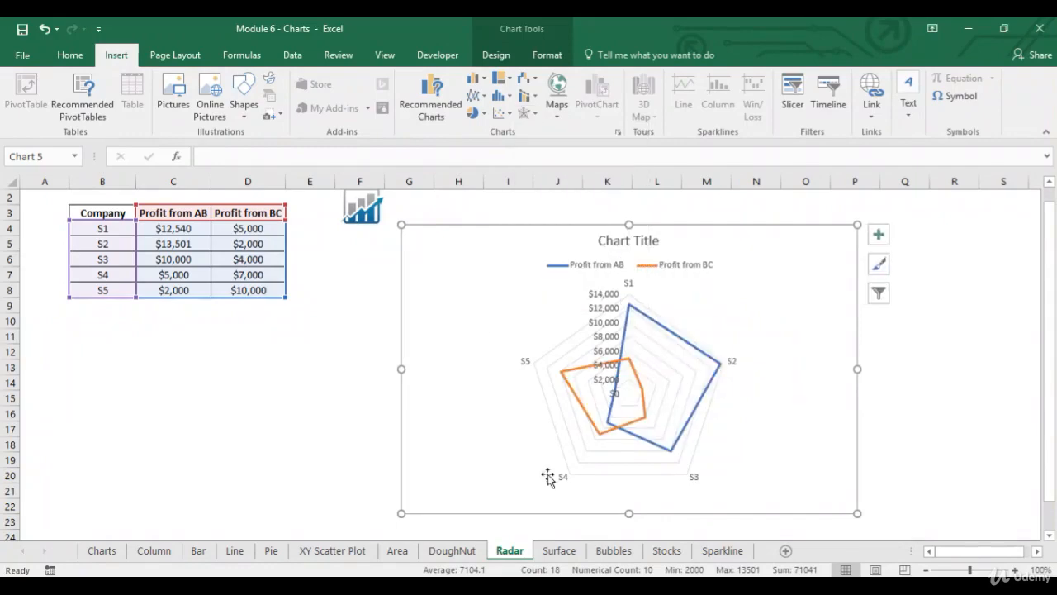
- On the Surface sheet, insert a 3-D Surface chart of B3:D8 and enlarge it to span about columns G to S, rows 5 to 27
left_click(559, 551)
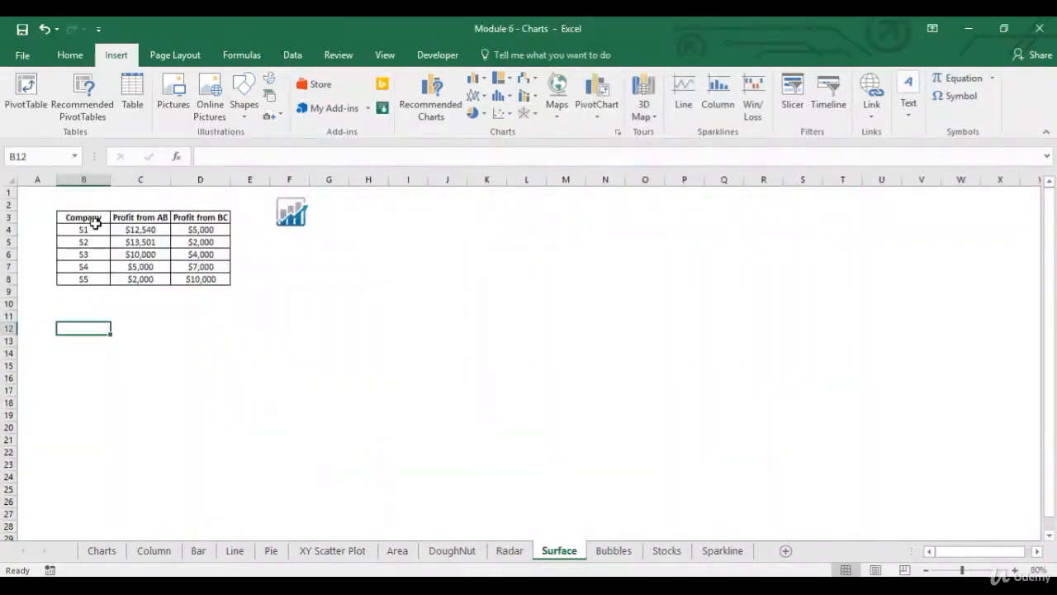
left_click_drag(92, 220, 204, 277)
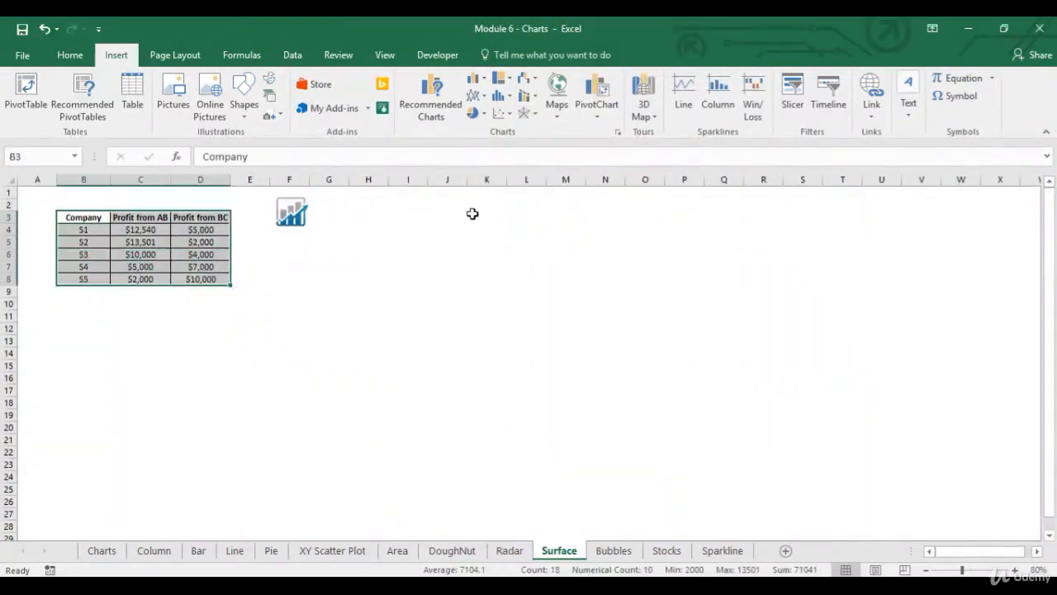
left_click(530, 113)
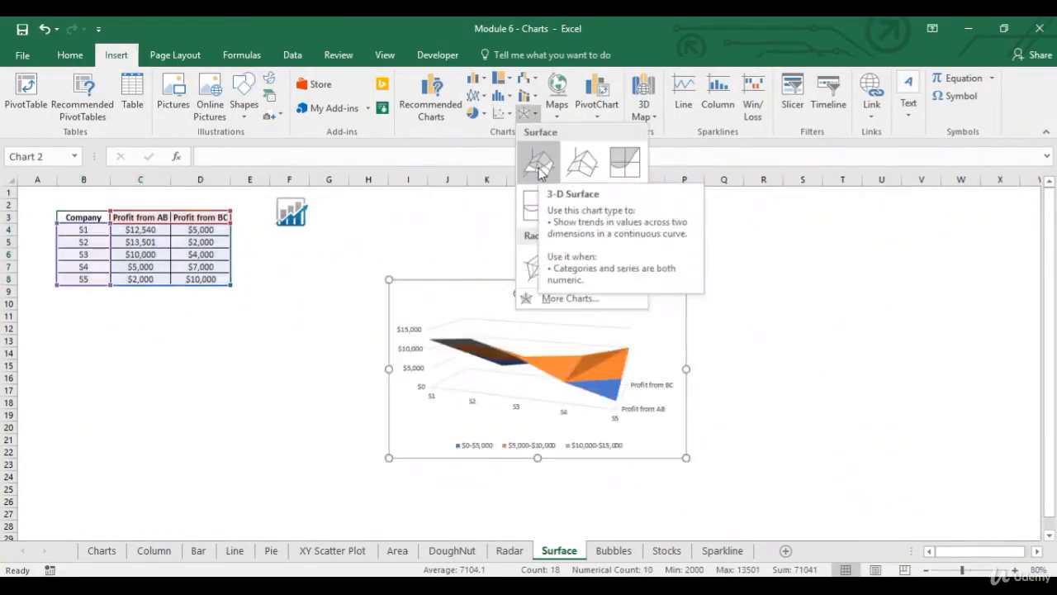
left_click(538, 168)
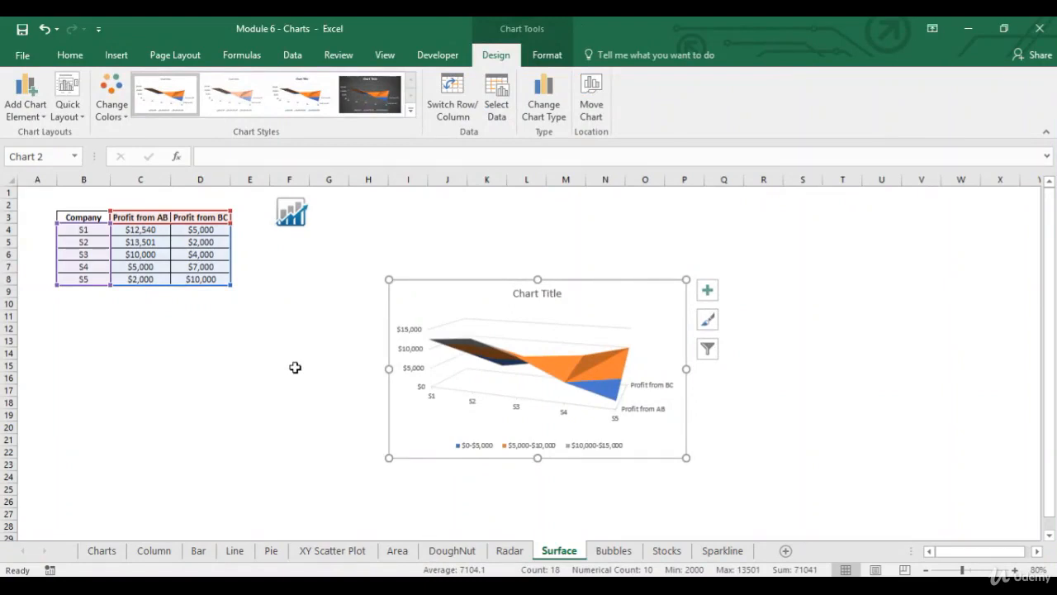
left_click_drag(687, 457, 822, 510)
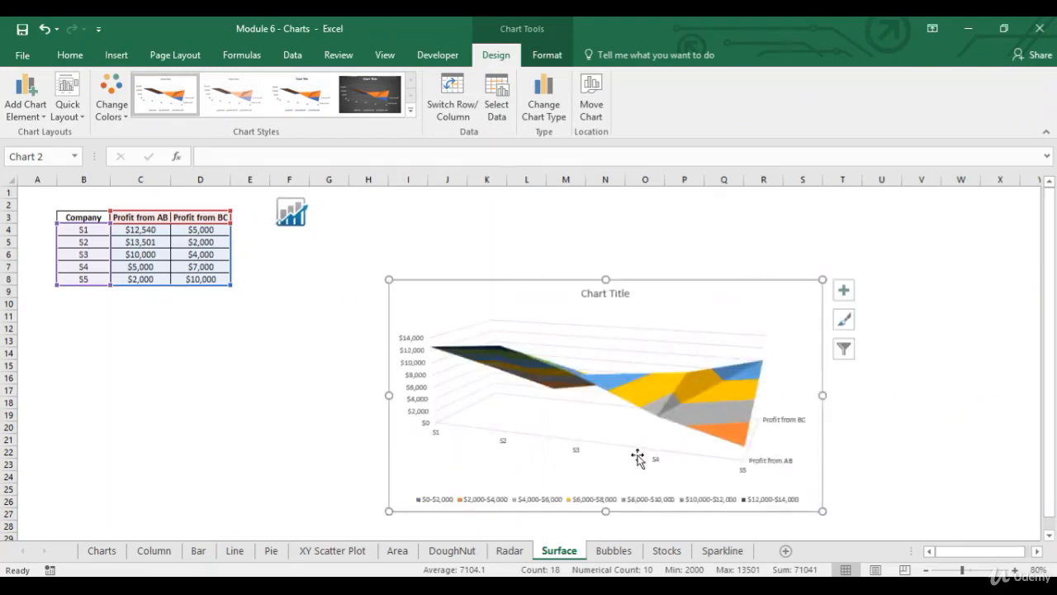
left_click_drag(389, 279, 320, 245)
- Examine the surface chart's colour bands, walls and floor against its value-range legend
left_click(988, 387)
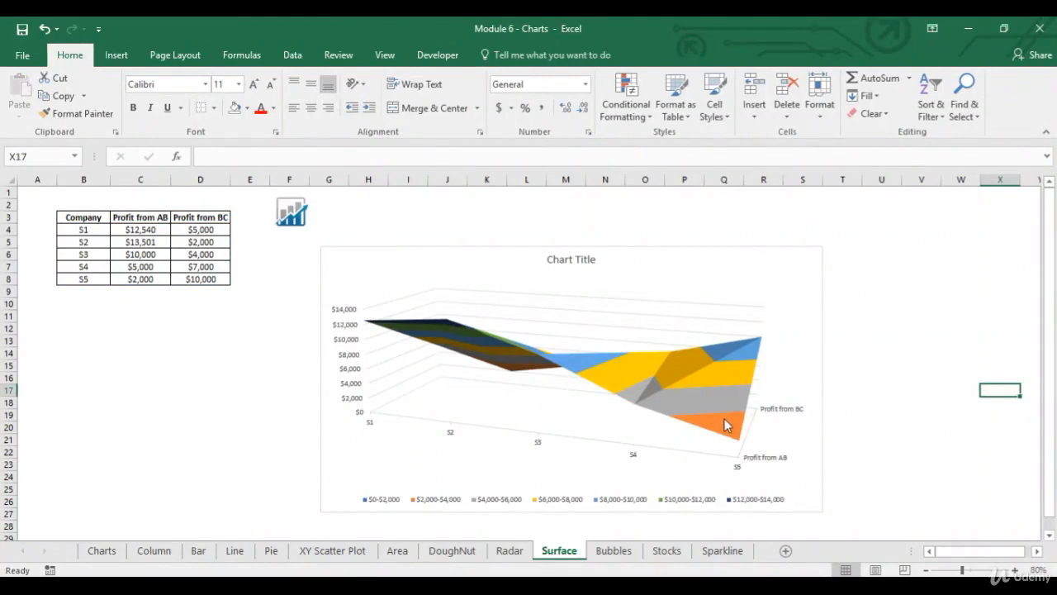
left_click(647, 332)
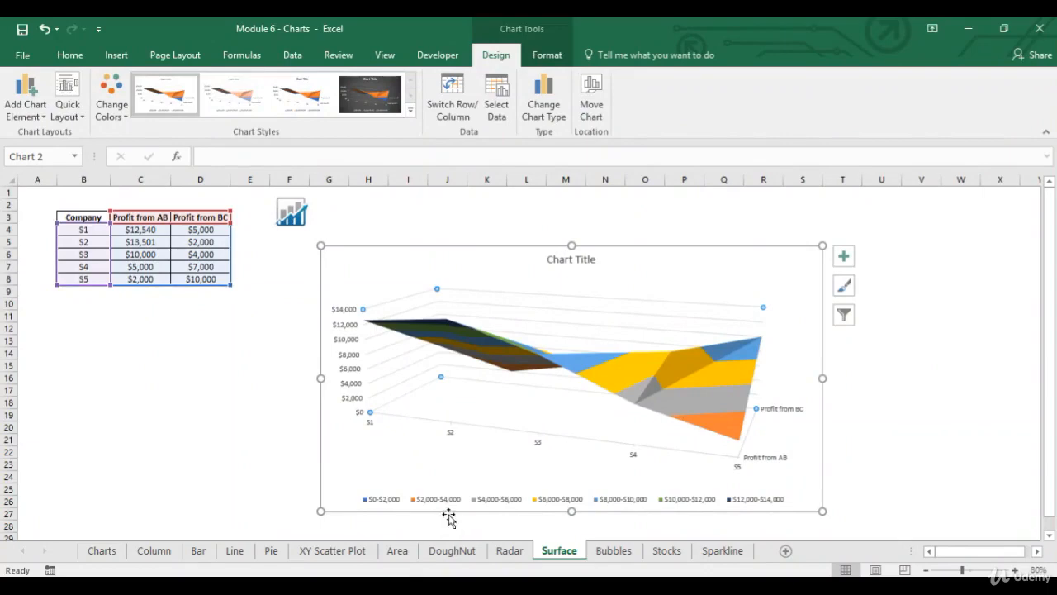
left_click(734, 437)
- Open the Bubbles sheet and review the Age, Salary and Sales columns of its table
left_click(608, 559)
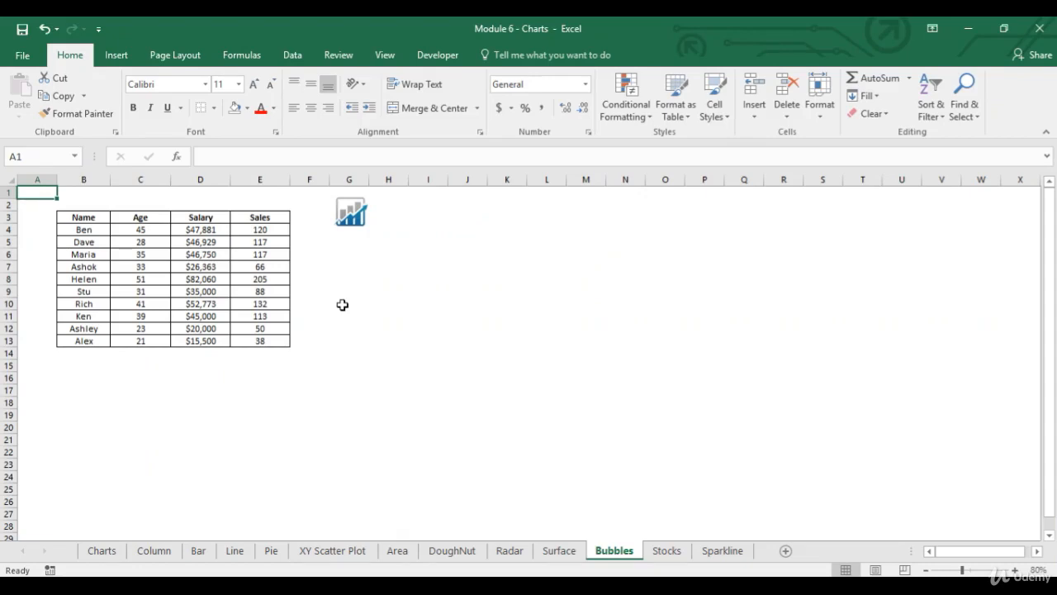
left_click(200, 218)
left_click(141, 218)
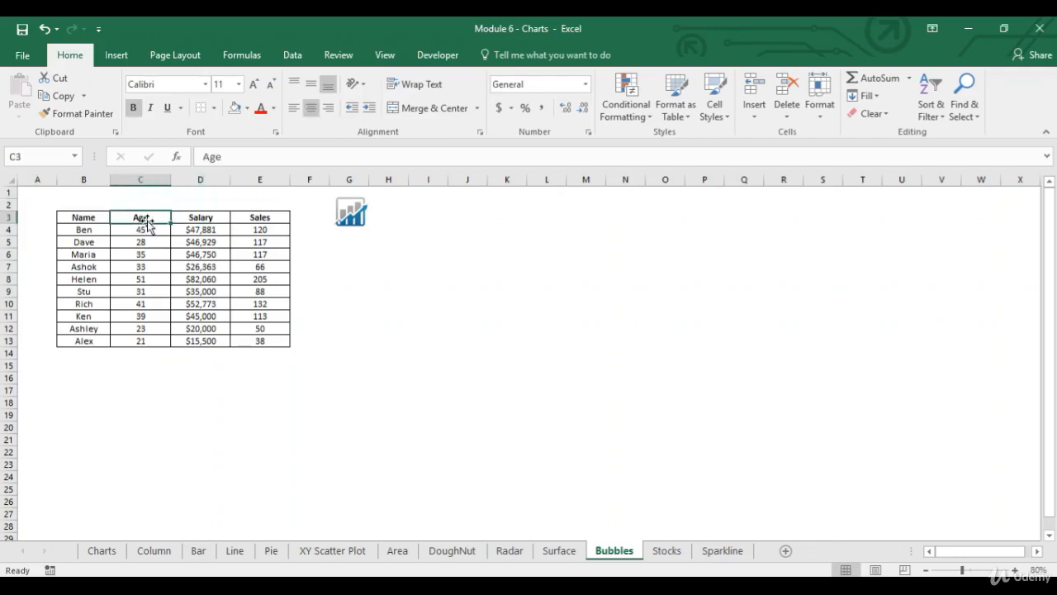
left_click(212, 217)
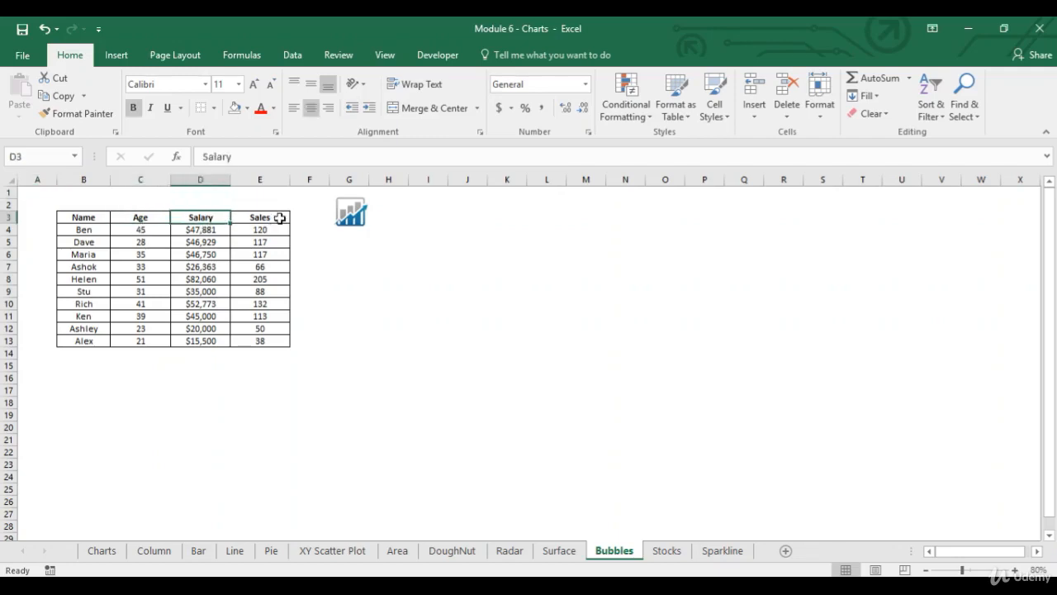
left_click(279, 217)
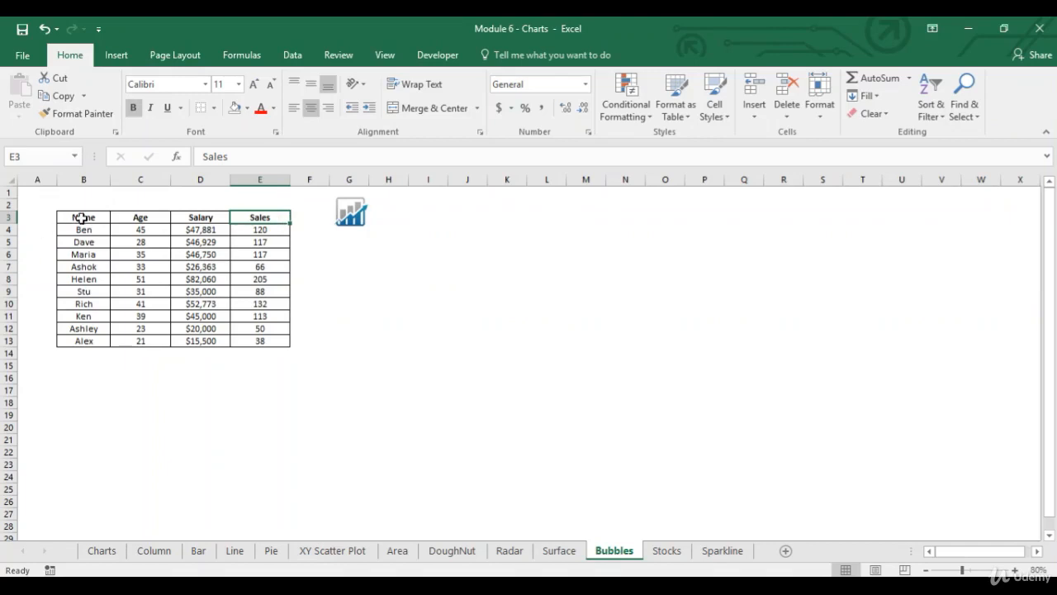
- Insert a Bubble chart of B3:E13 plotting Salary against Age with Sales as bubble size, and enlarge it to start near cell F3
left_click_drag(78, 217, 249, 341)
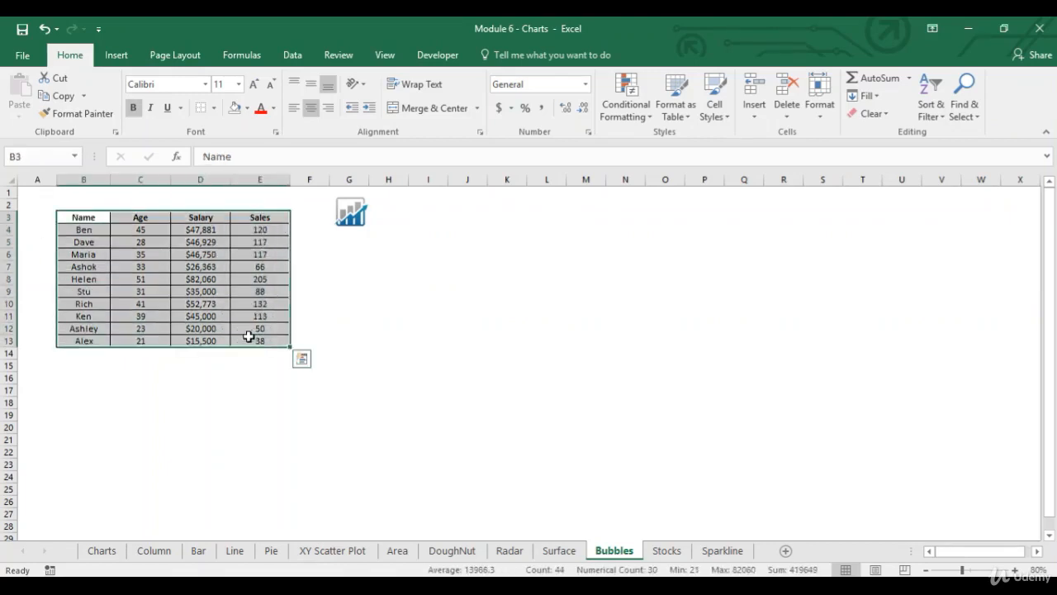
left_click(118, 52)
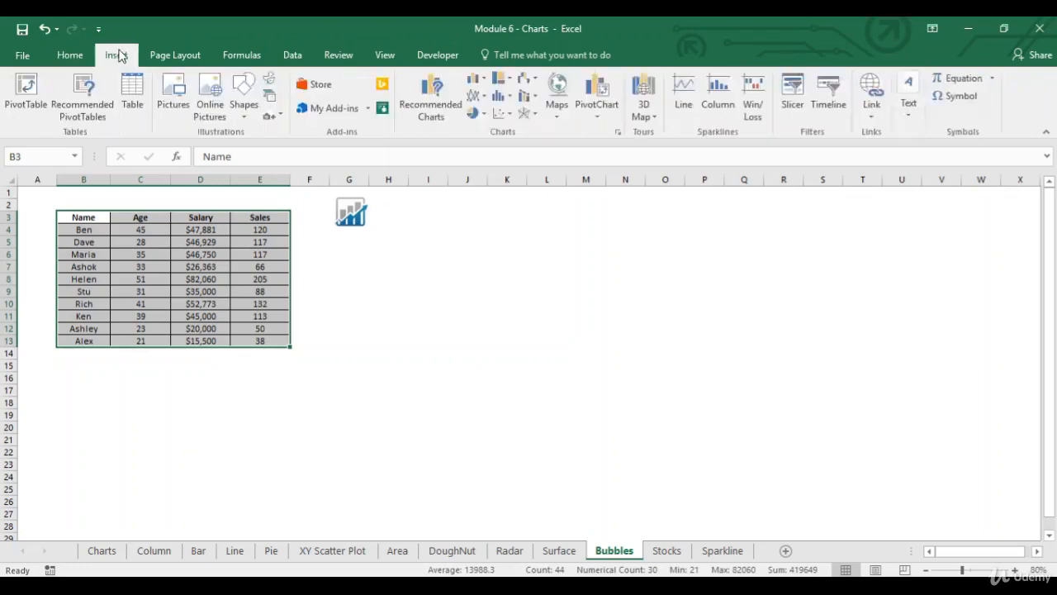
left_click(426, 122)
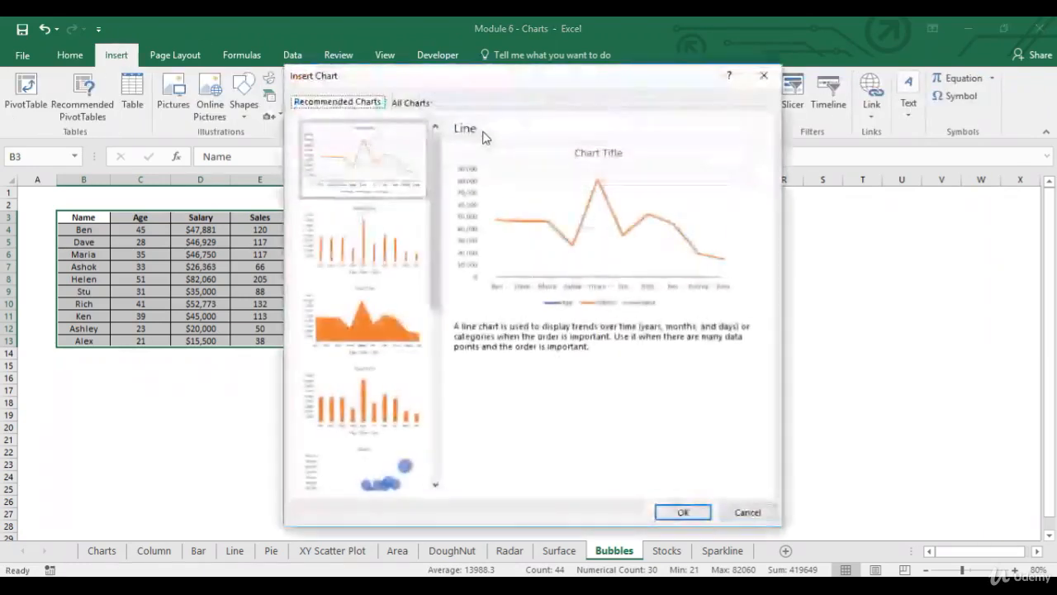
left_click(417, 106)
left_click(347, 258)
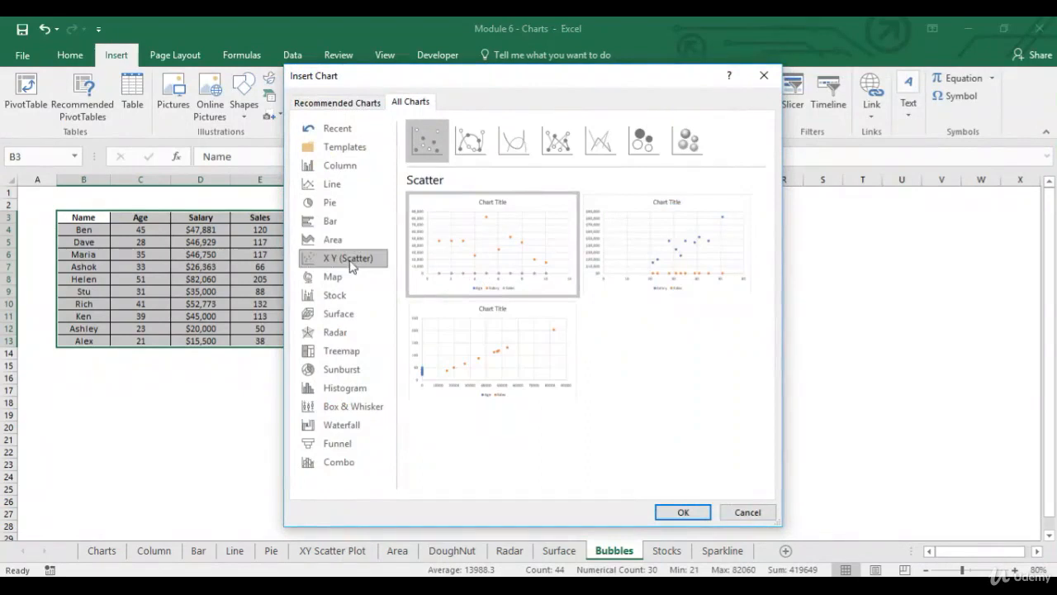
left_click(646, 149)
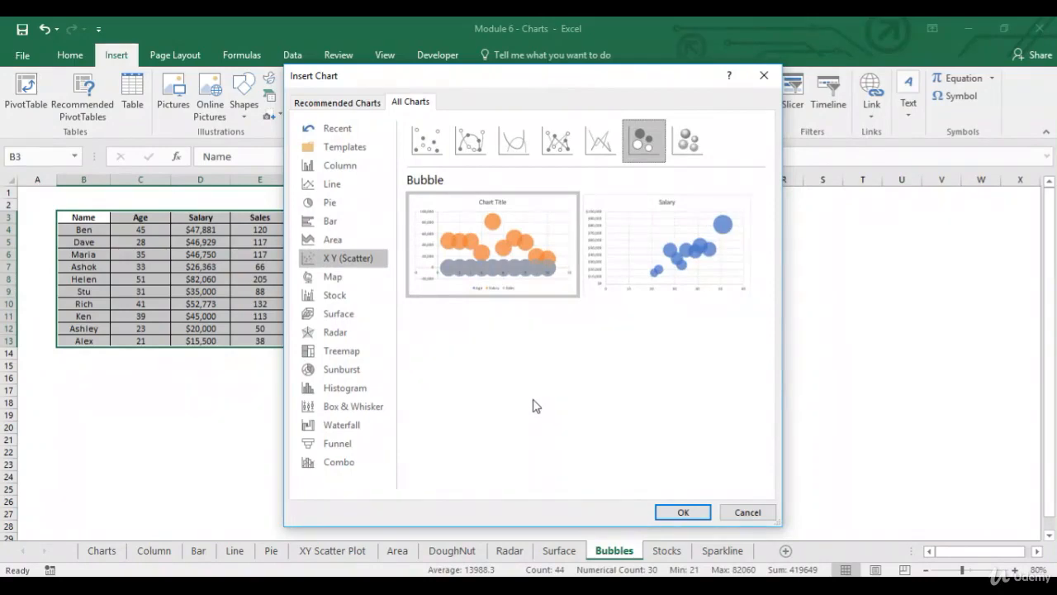
mouse_move(496, 291)
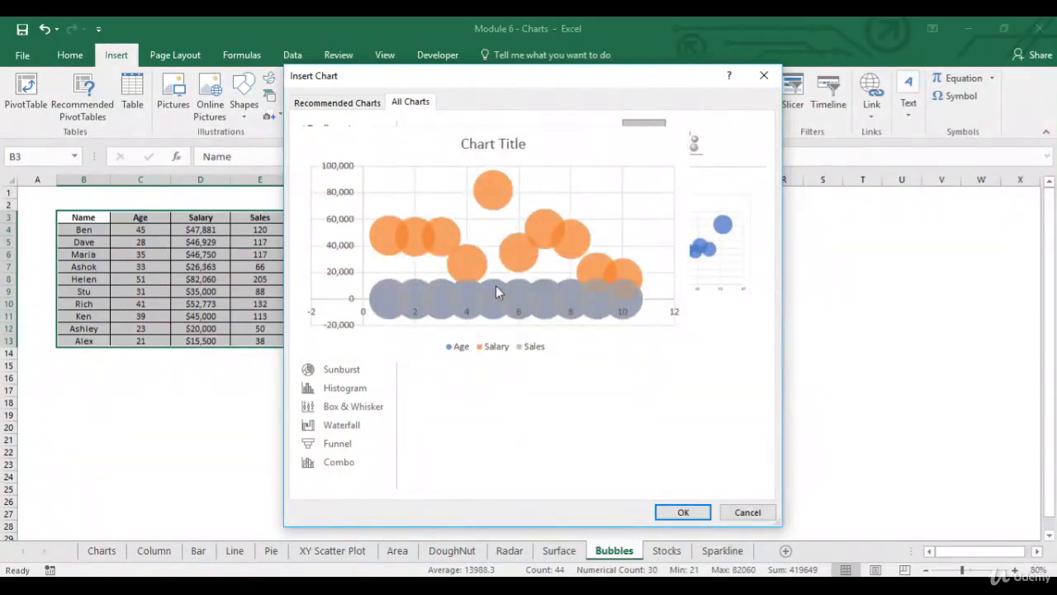
mouse_move(701, 263)
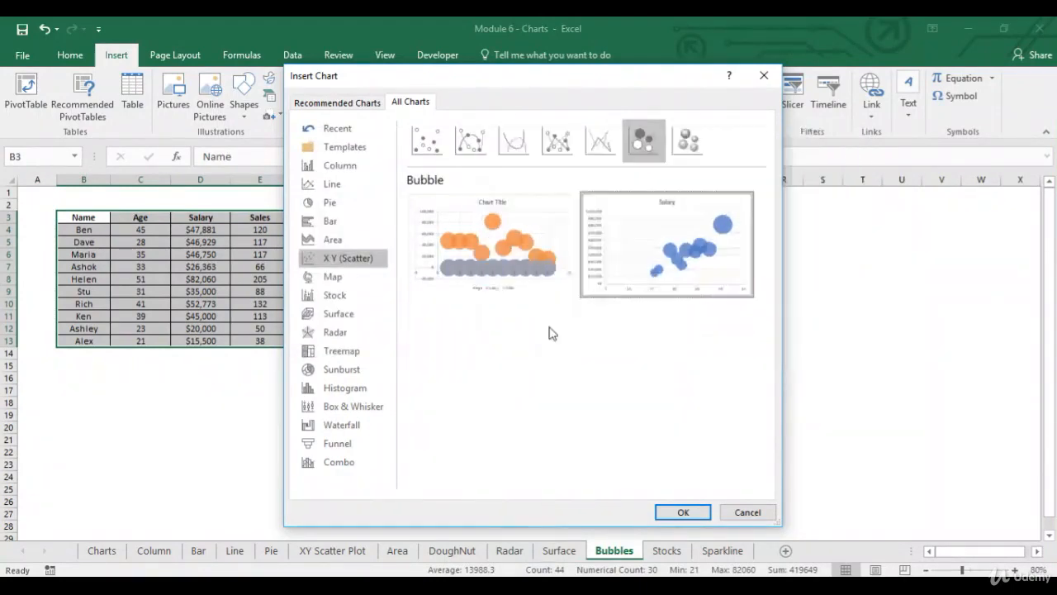
left_click(683, 512)
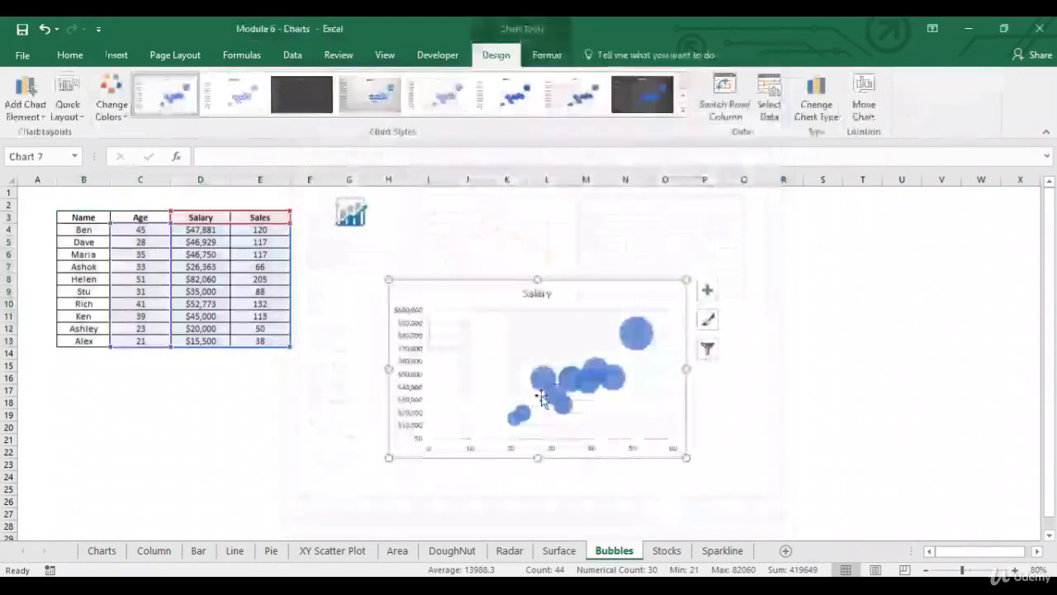
left_click_drag(388, 281, 297, 218)
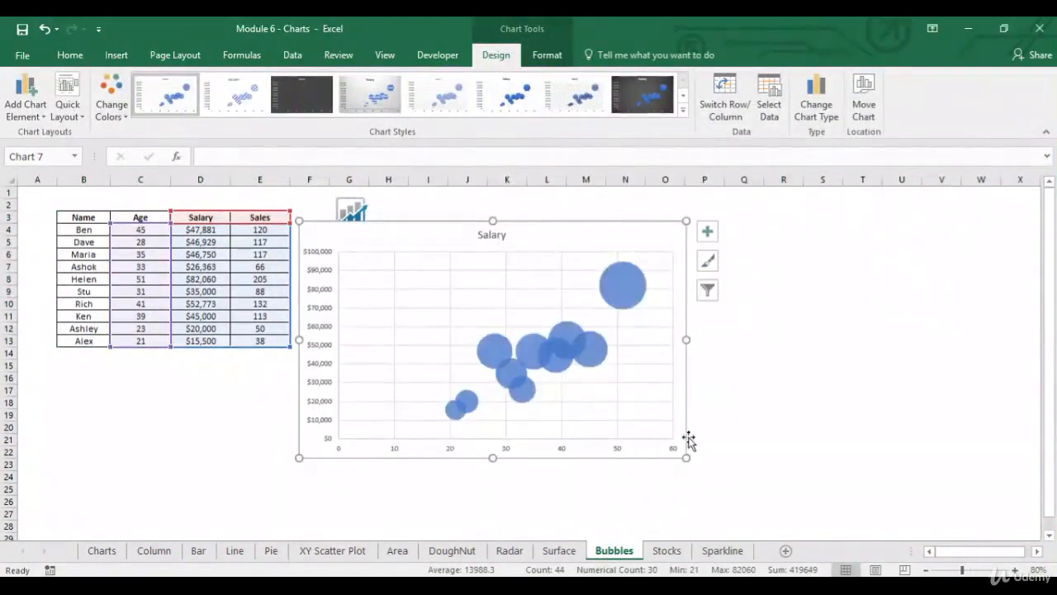
- Enlarge the bubble chart to reach about column S, row 26, and delete its horizontal and vertical gridlines
left_click_drag(686, 456, 816, 504)
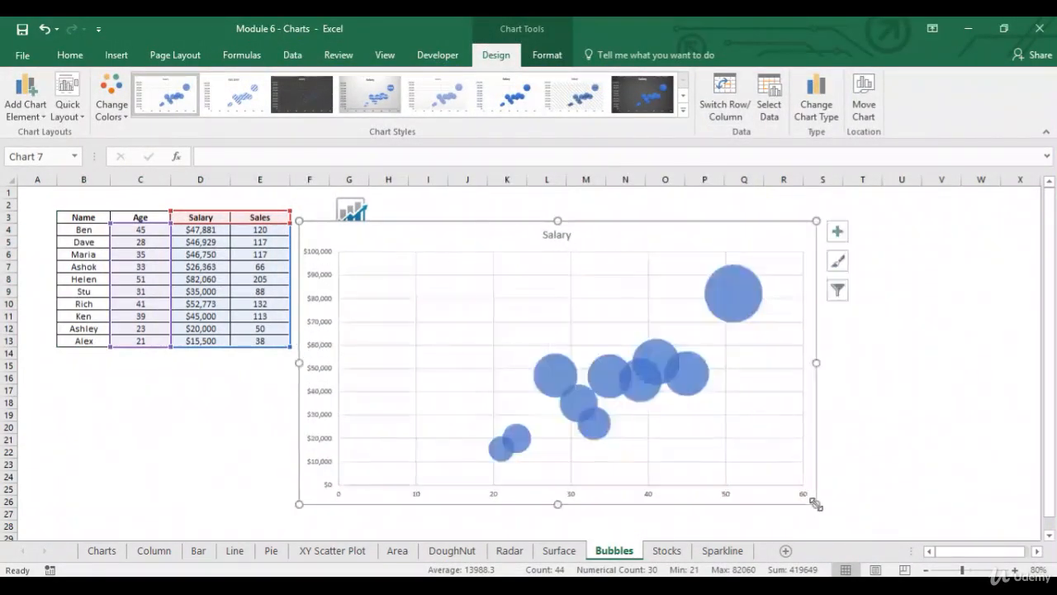
left_click(769, 391)
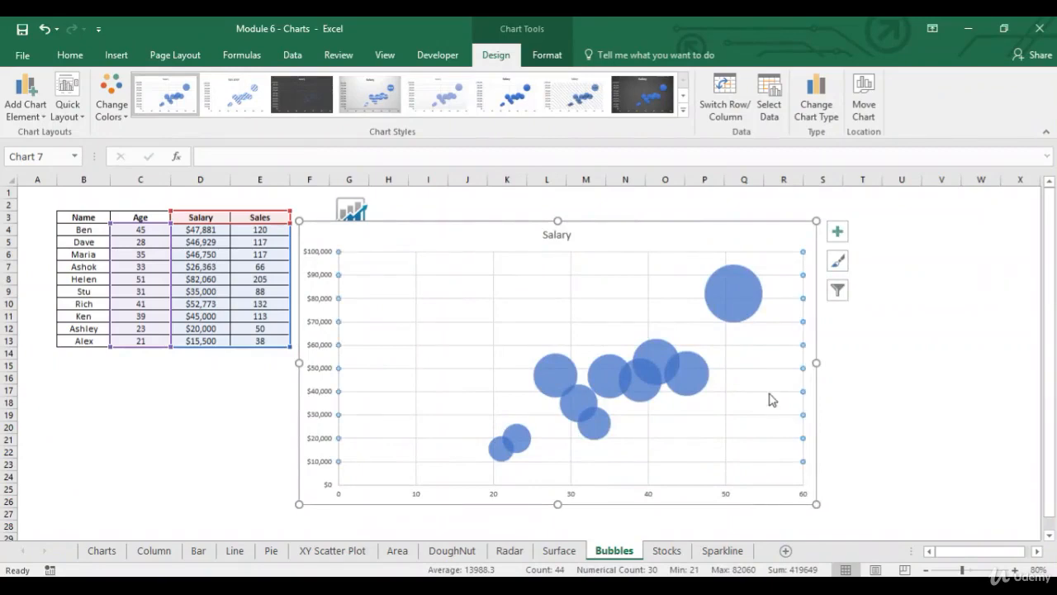
left_click(573, 298)
key("Delete")
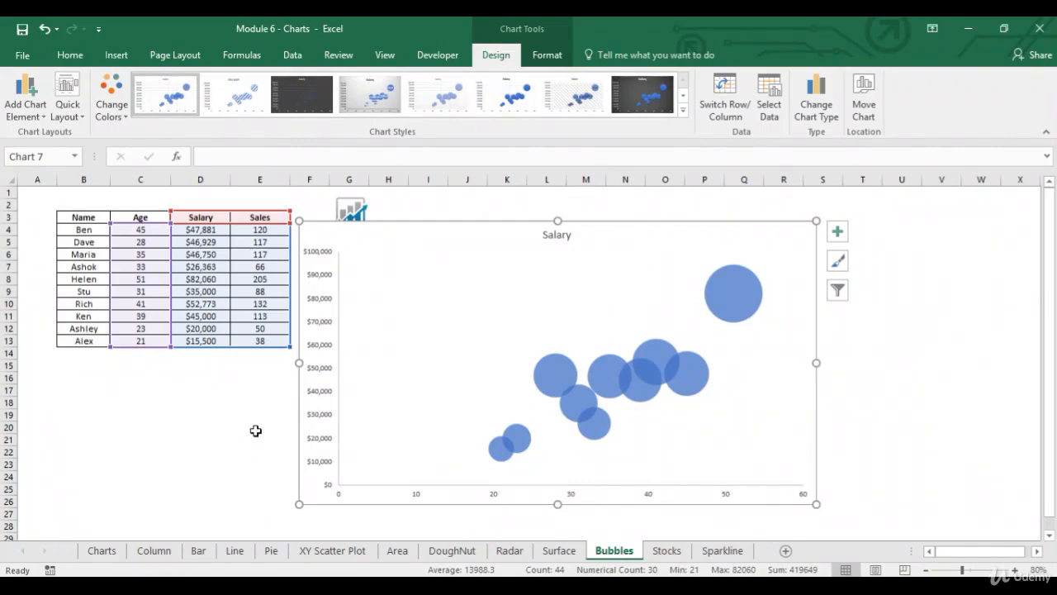
left_click(250, 379)
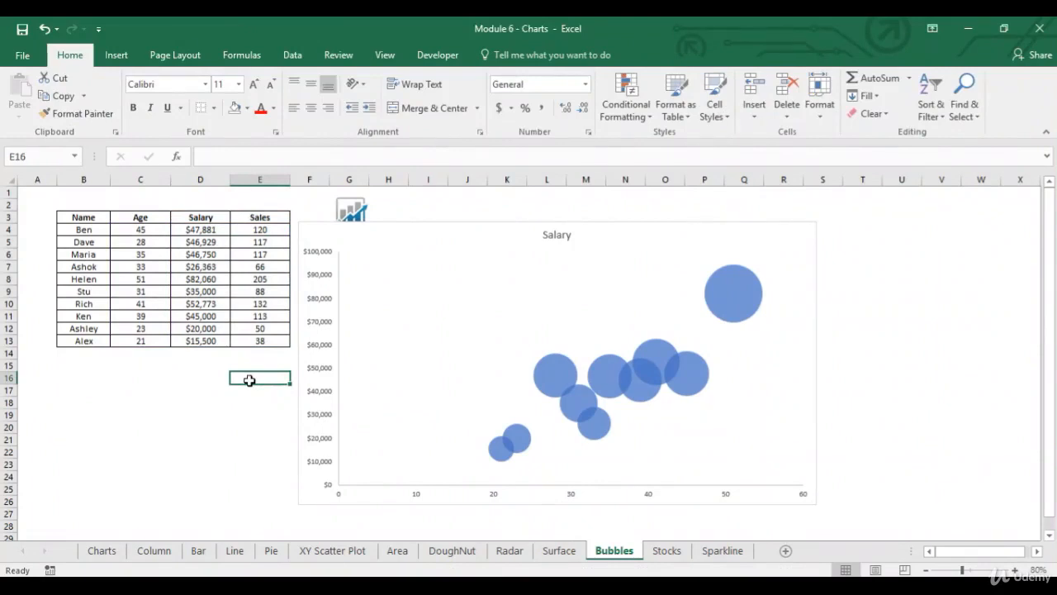
left_click(239, 397)
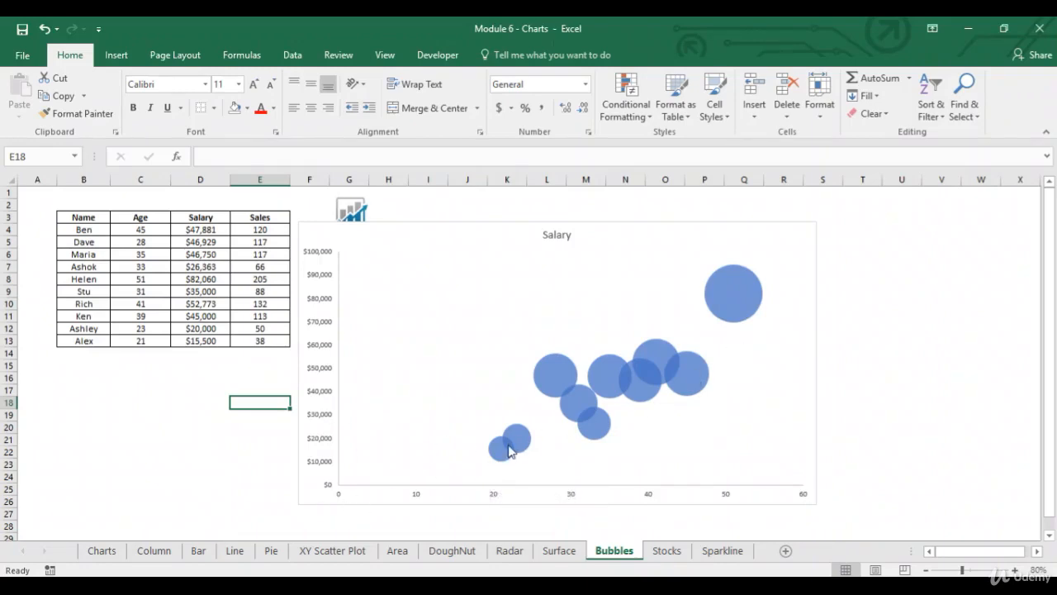
- Inspect the bubbles from smallest to largest, relating each one's position to age and salary and its size to sales
mouse_move(509, 448)
mouse_move(551, 384)
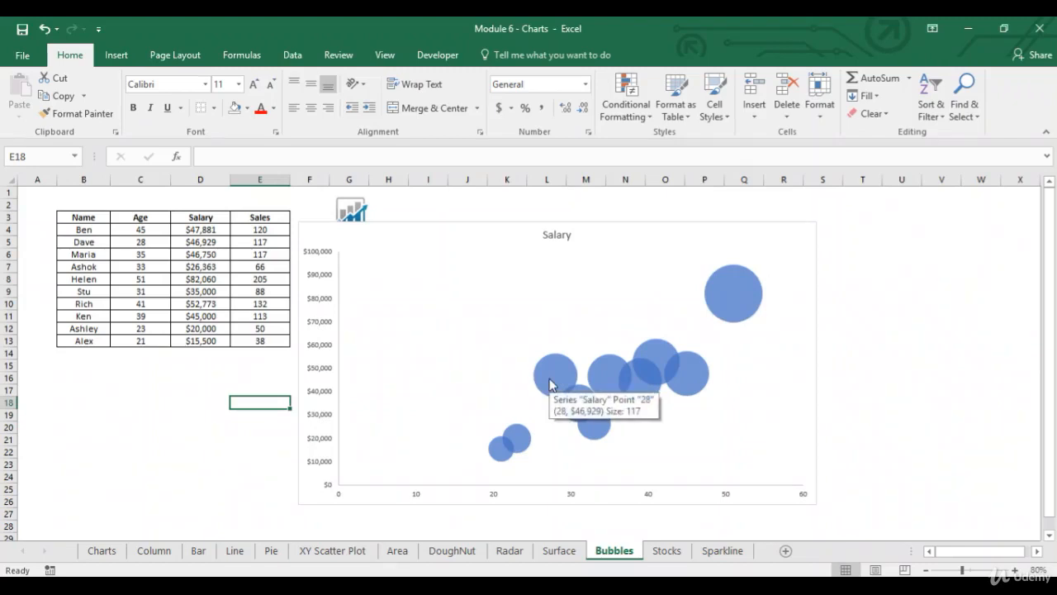
left_click(542, 383)
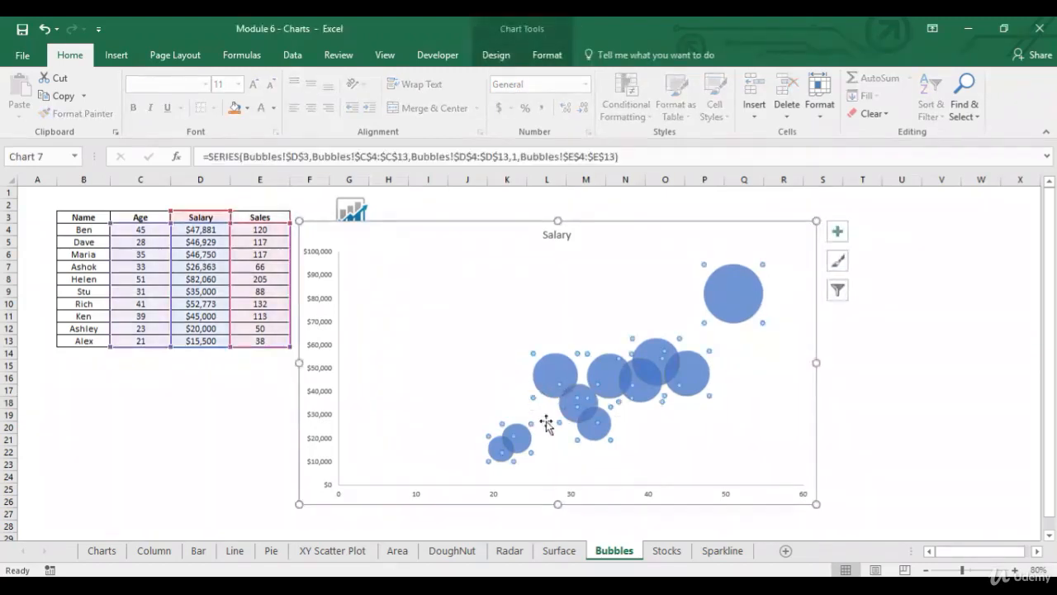
left_click(944, 379)
mouse_move(723, 276)
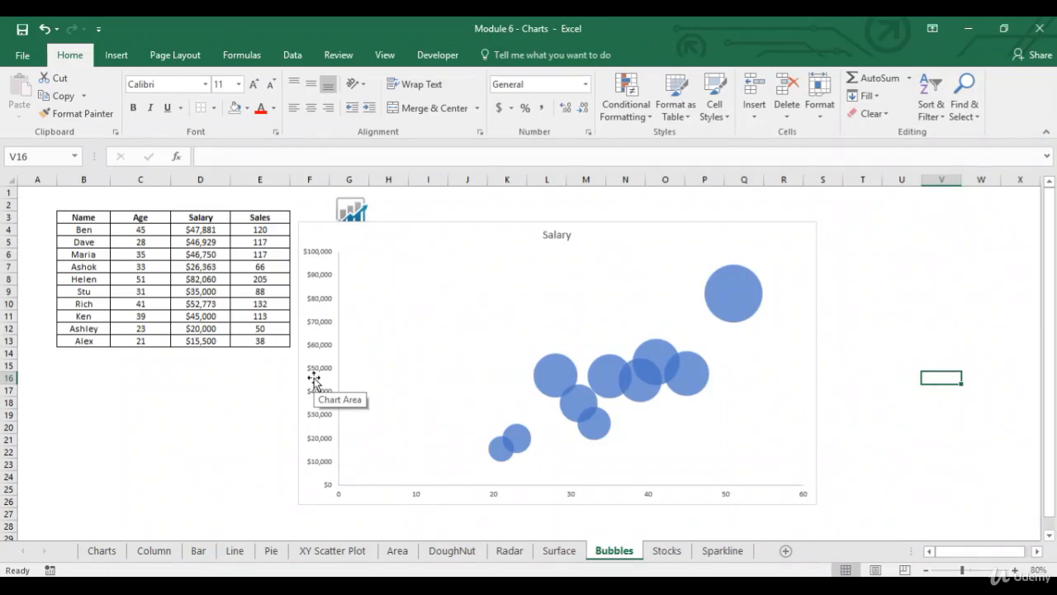
left_click(39, 192)
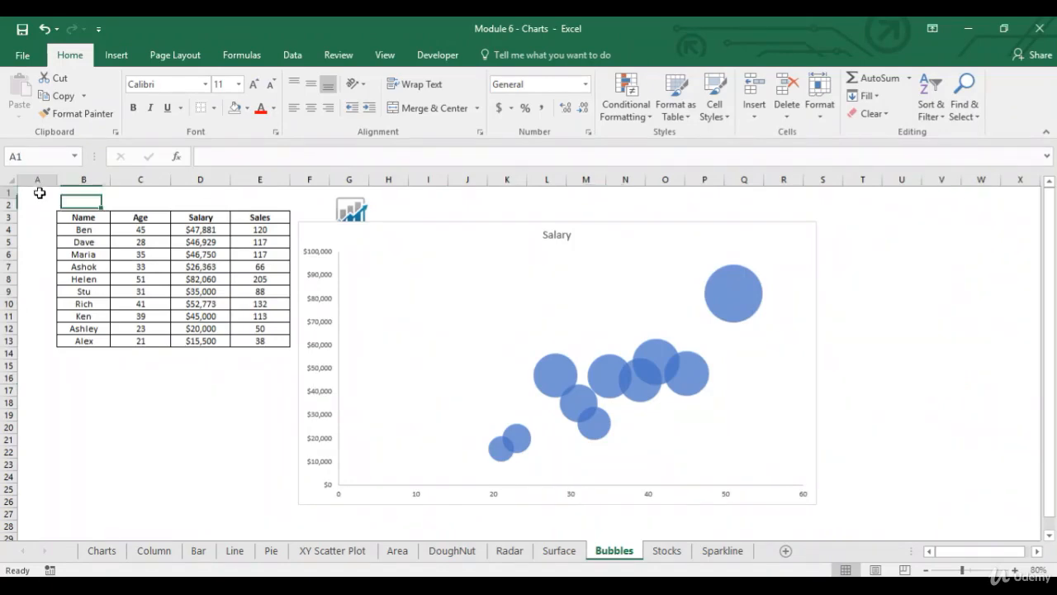
- Open the Stocks sheet and review the Stocks, Volume, Open, High, Low and Close columns of the upper table
left_click(670, 551)
left_click_drag(77, 255, 87, 319)
left_click(124, 258)
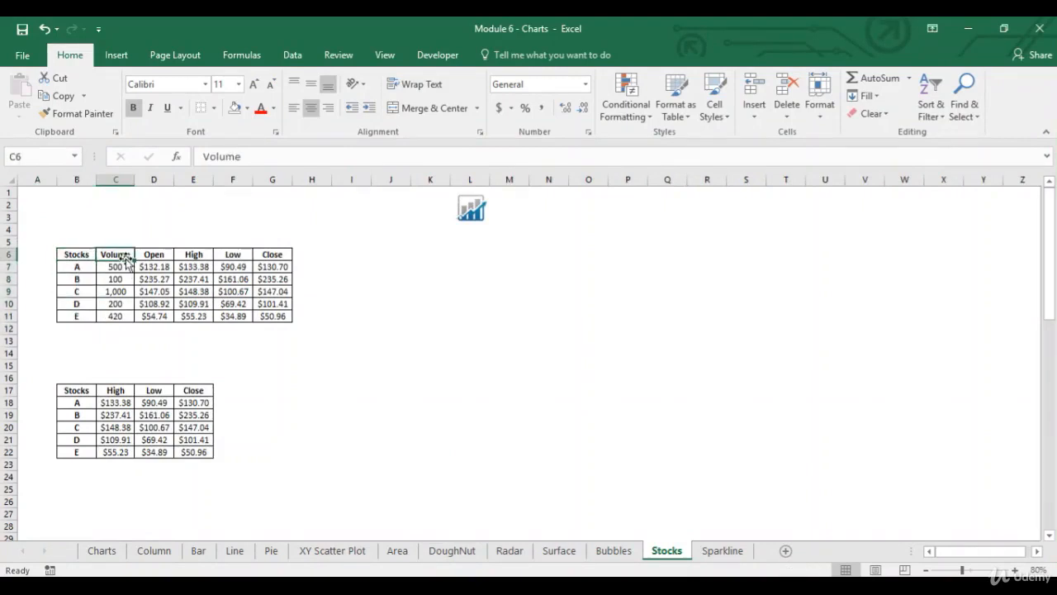
left_click(156, 255)
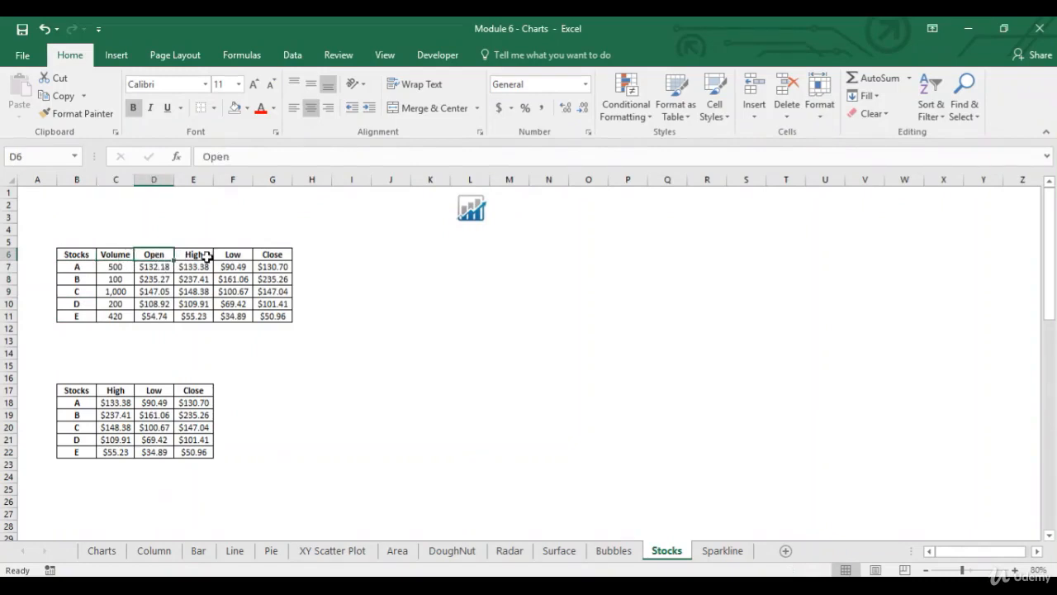
left_click(206, 257)
left_click(245, 254)
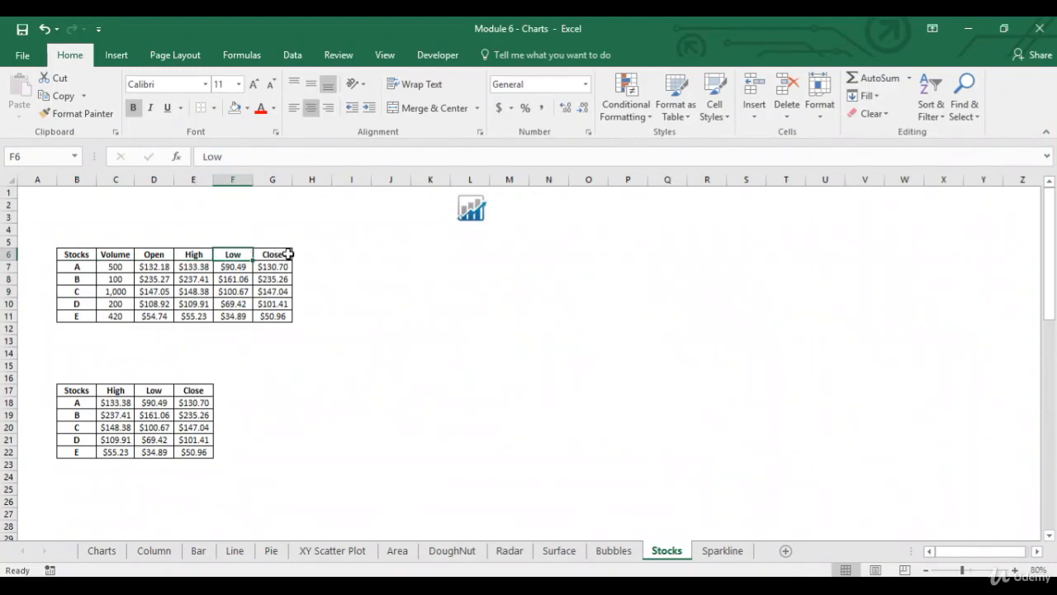
left_click(288, 254)
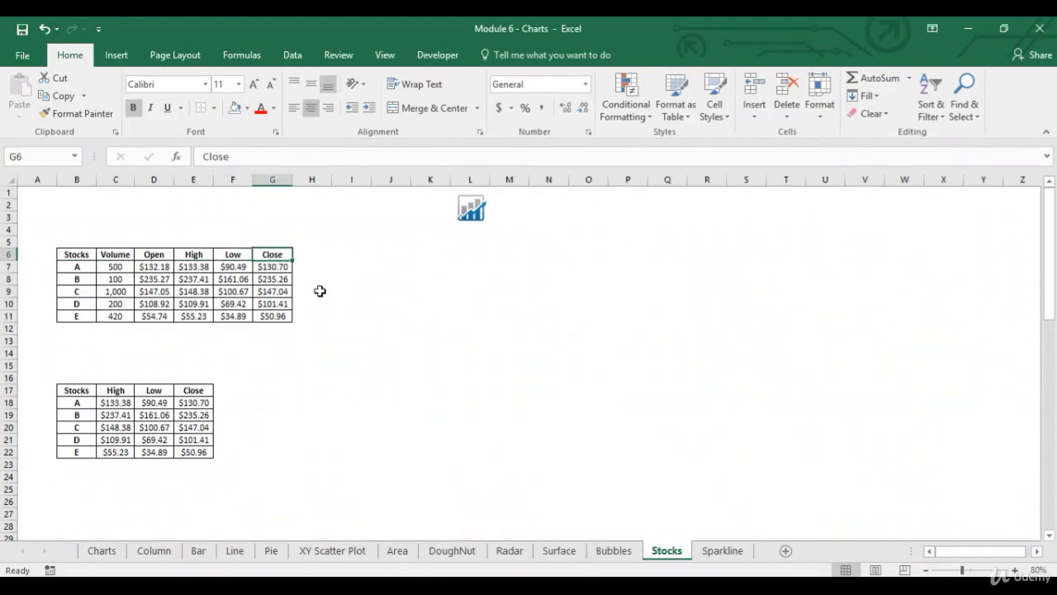
left_click(75, 390)
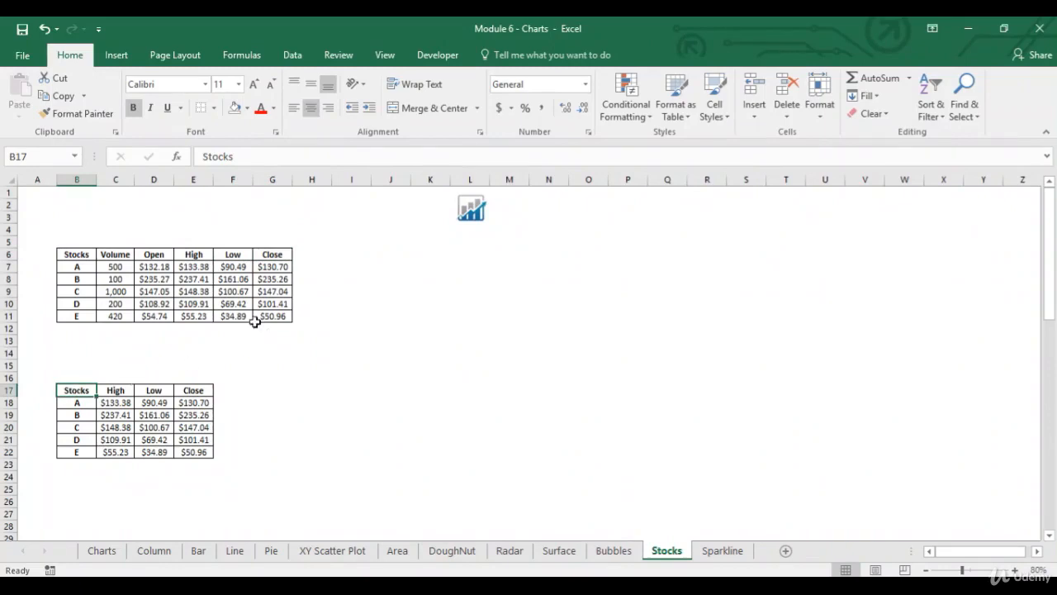
left_click(116, 55)
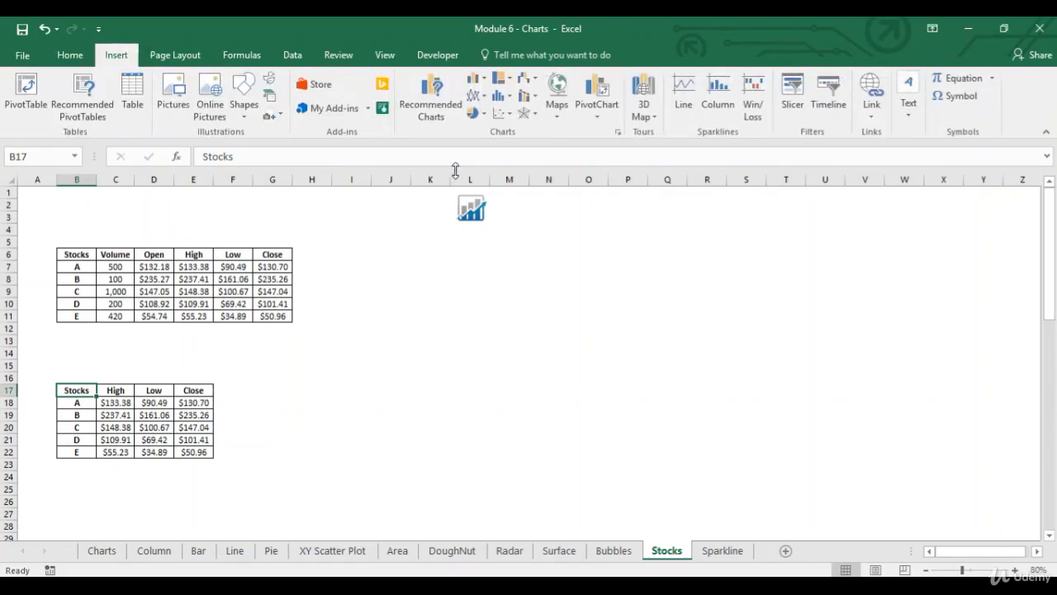
left_click(429, 105)
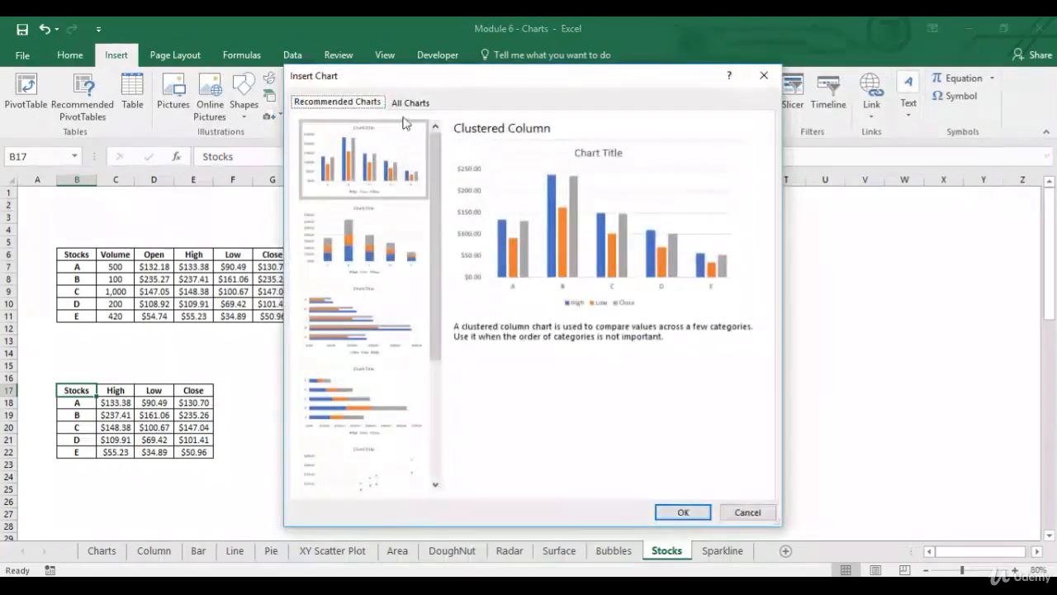
left_click(410, 104)
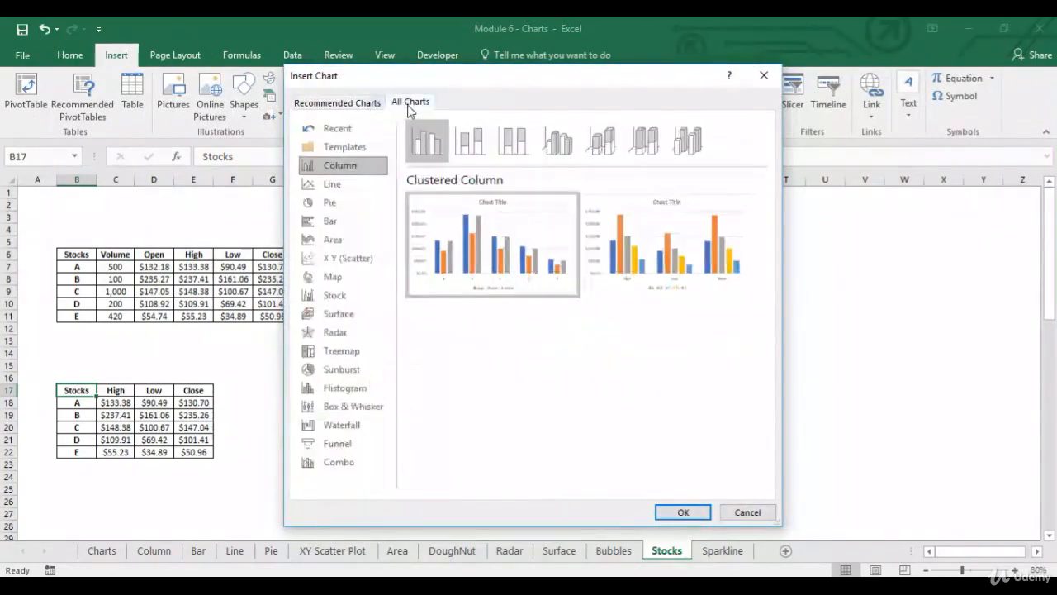
left_click(363, 297)
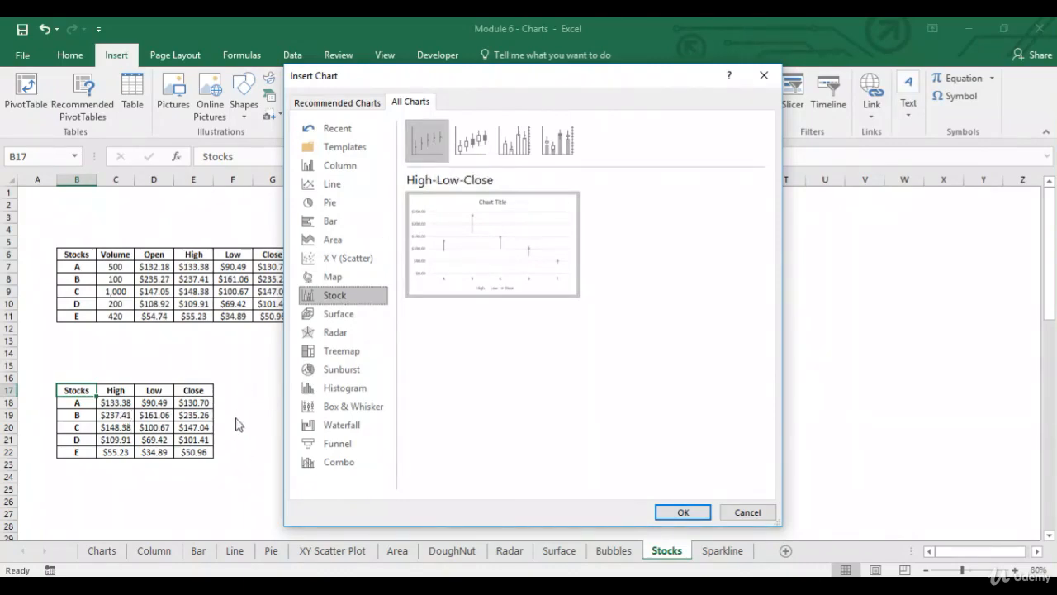
left_click(746, 511)
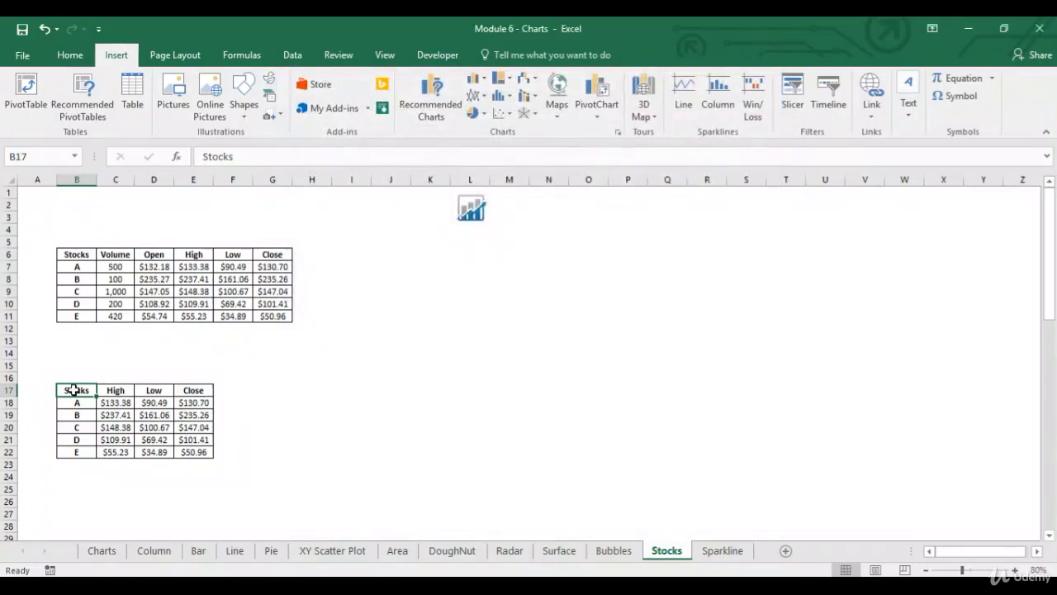
- Insert a High-Low-Close stock chart of the table in B17:E22
left_click_drag(76, 391, 198, 452)
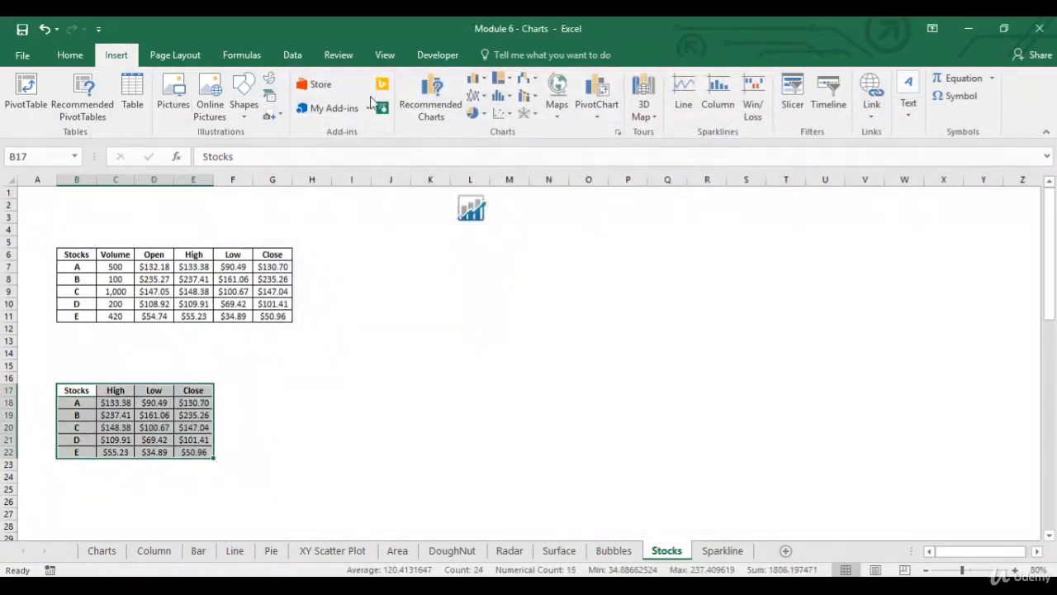
left_click(411, 96)
left_click(406, 101)
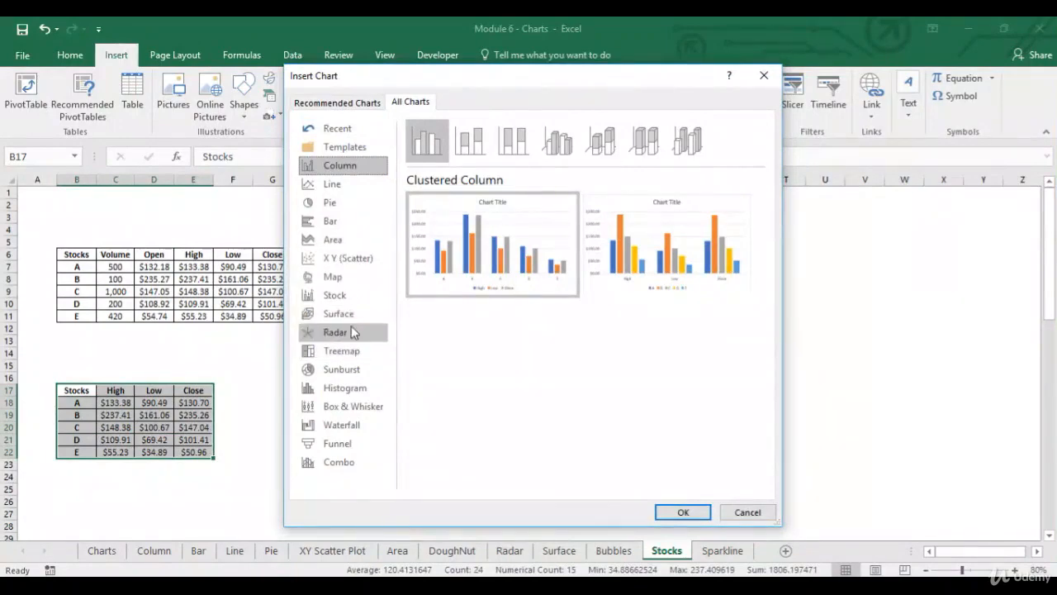
left_click(360, 298)
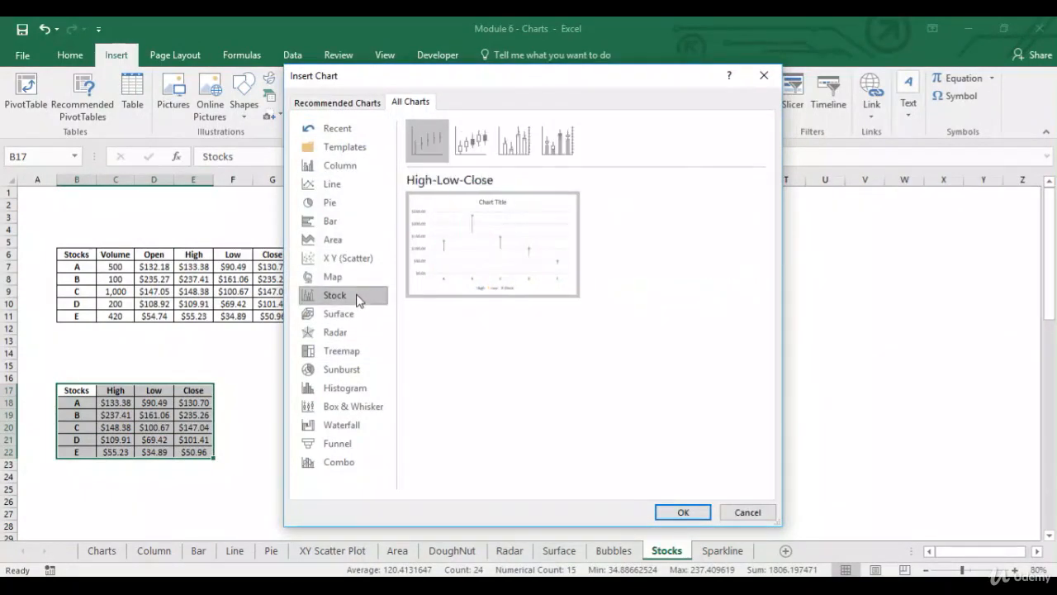
mouse_move(452, 254)
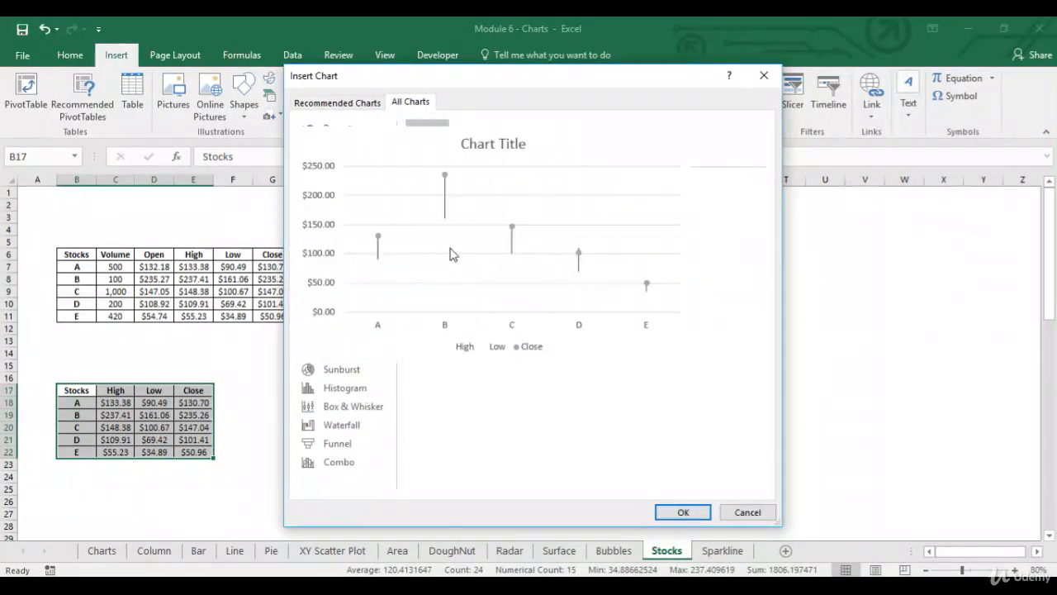
left_click(683, 511)
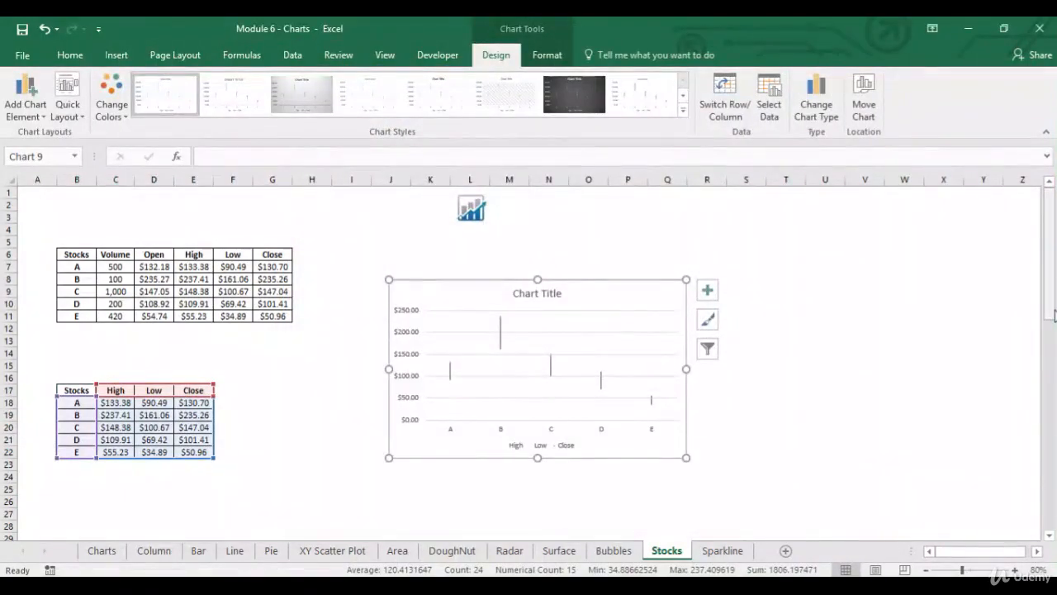
- Zoom the sheet to 100% and enlarge the stock chart to span about columns J to S, rows 8 to 25
scroll(1012, 301, "down", 1)
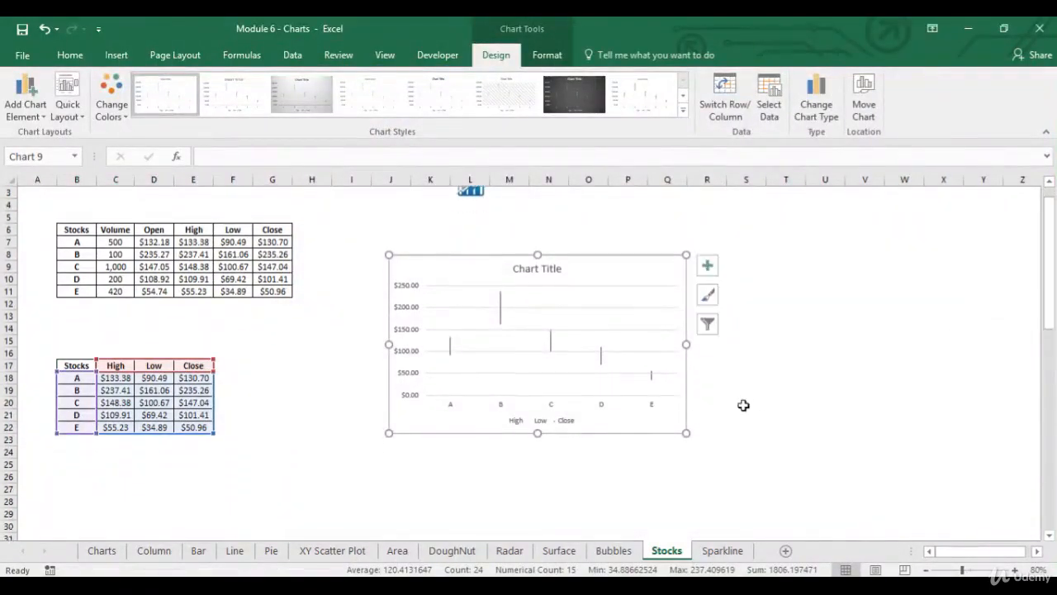
left_click(1015, 569)
left_click(1015, 570)
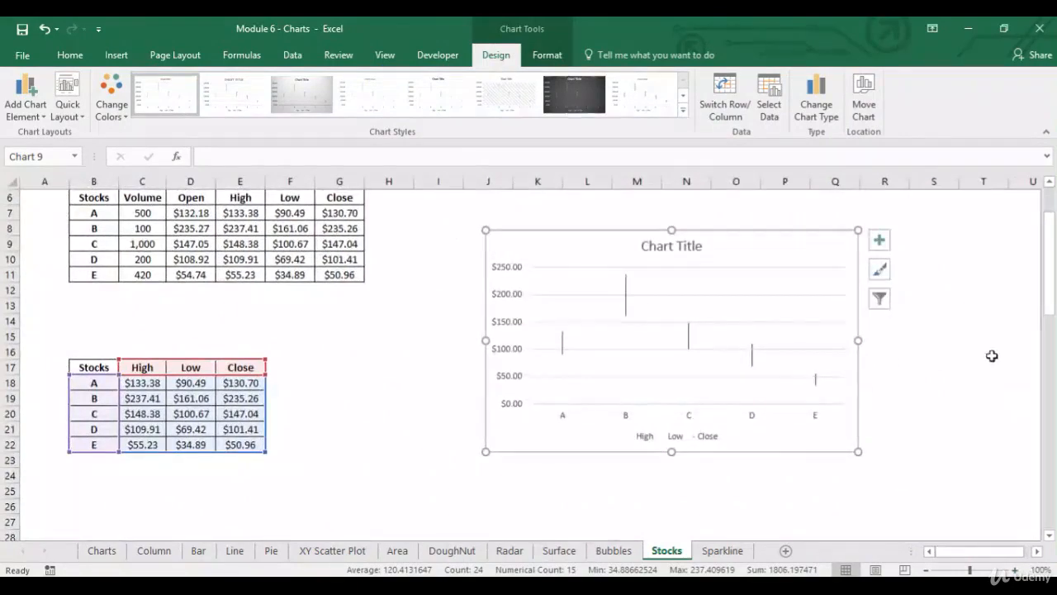
left_click_drag(858, 451, 927, 496)
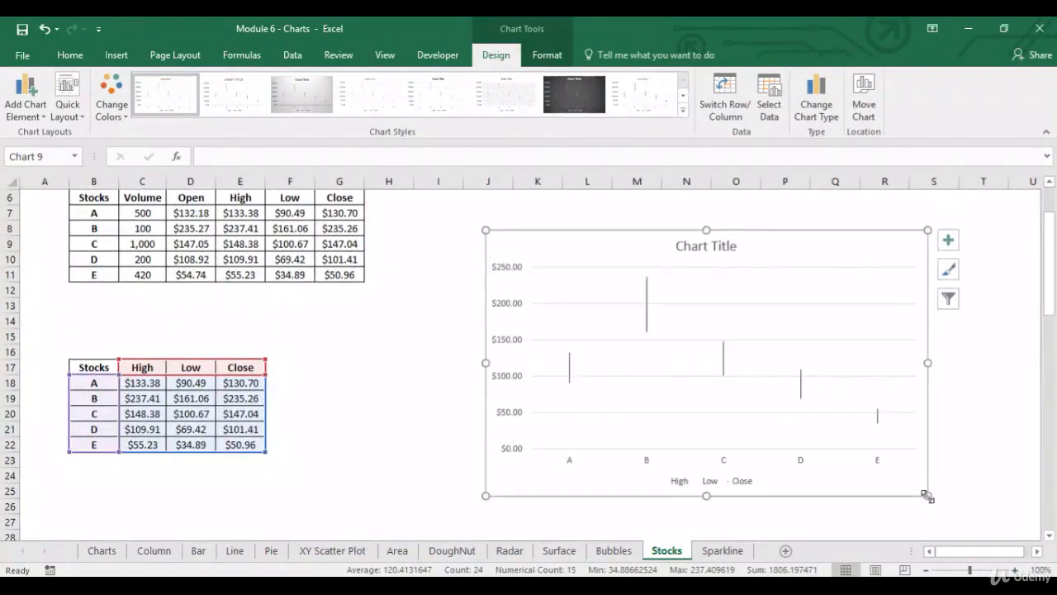
left_click(410, 327)
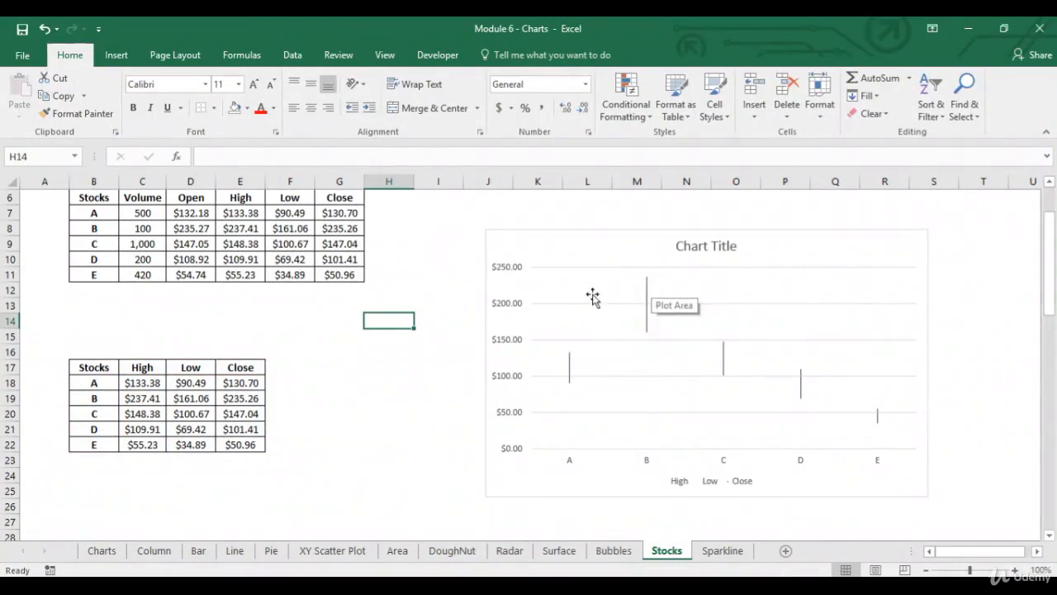
- Compare the stock chart's vertical lines with the High and Low values of stocks B and E in the lower table
mouse_move(646, 284)
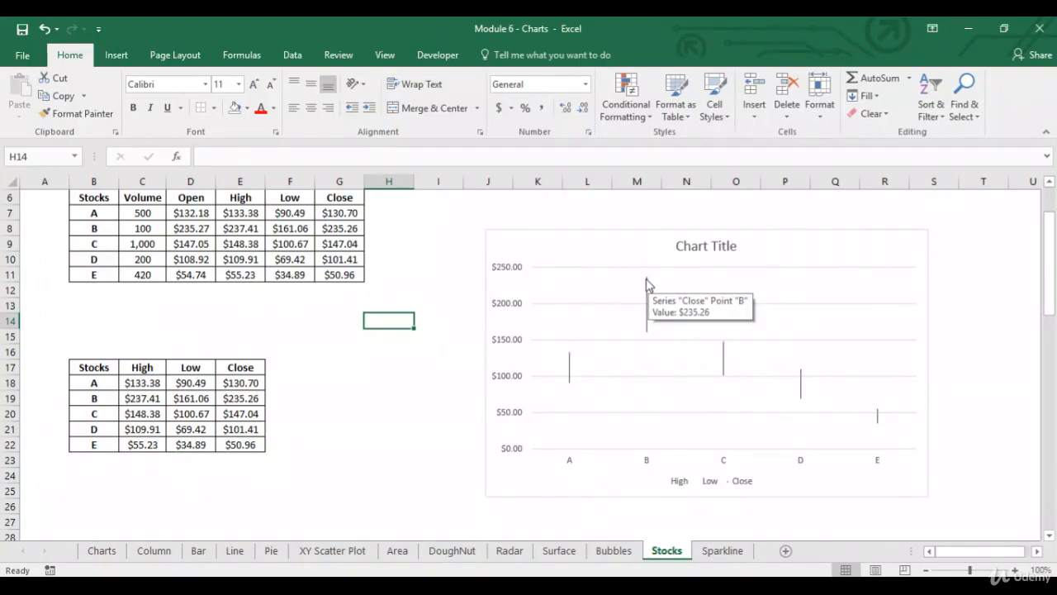
mouse_move(648, 337)
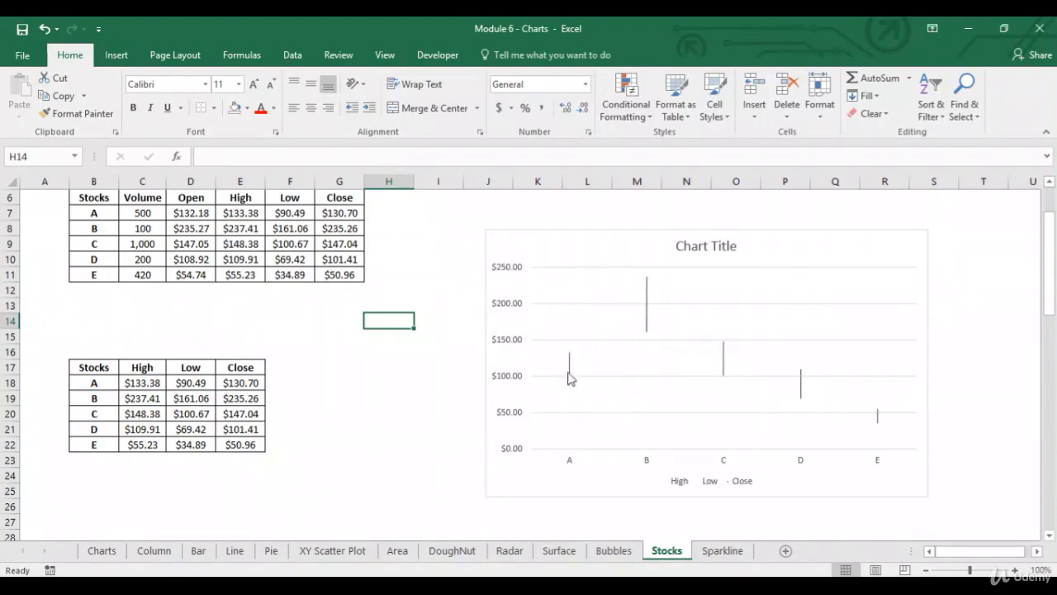
left_click(397, 385)
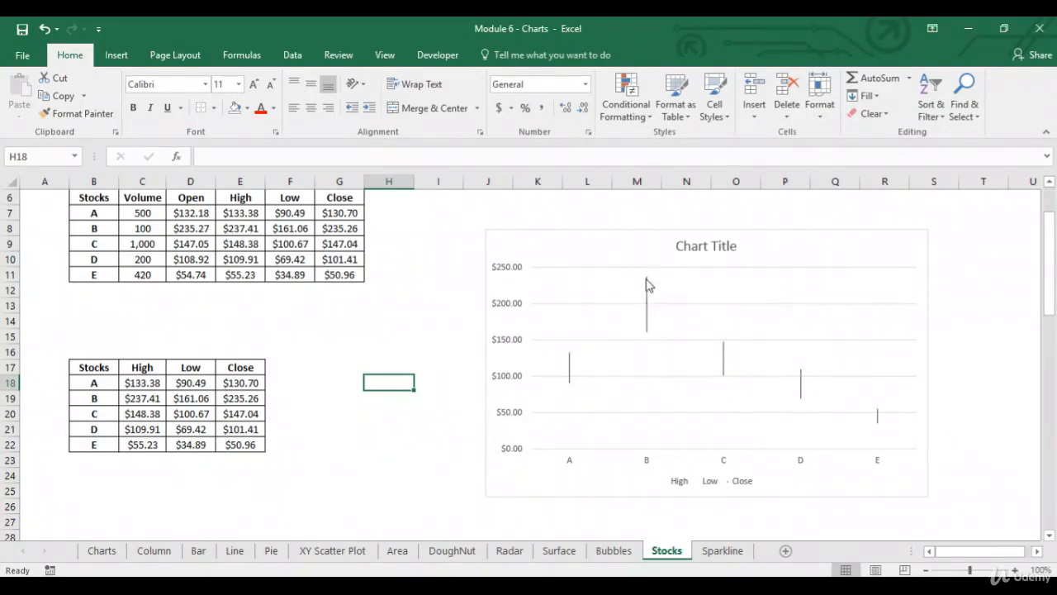
left_click(147, 403)
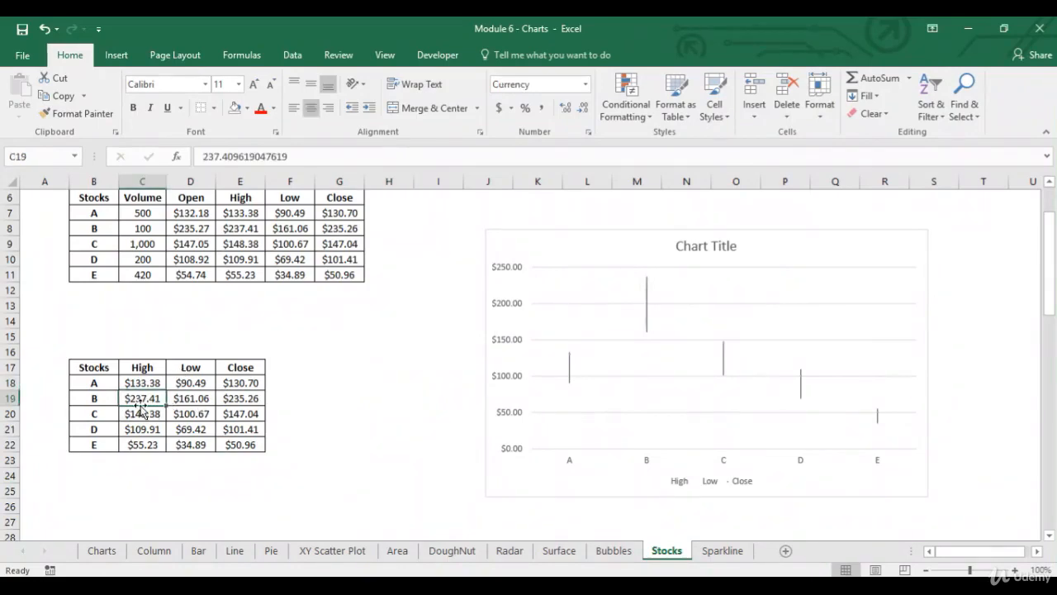
left_click(204, 402)
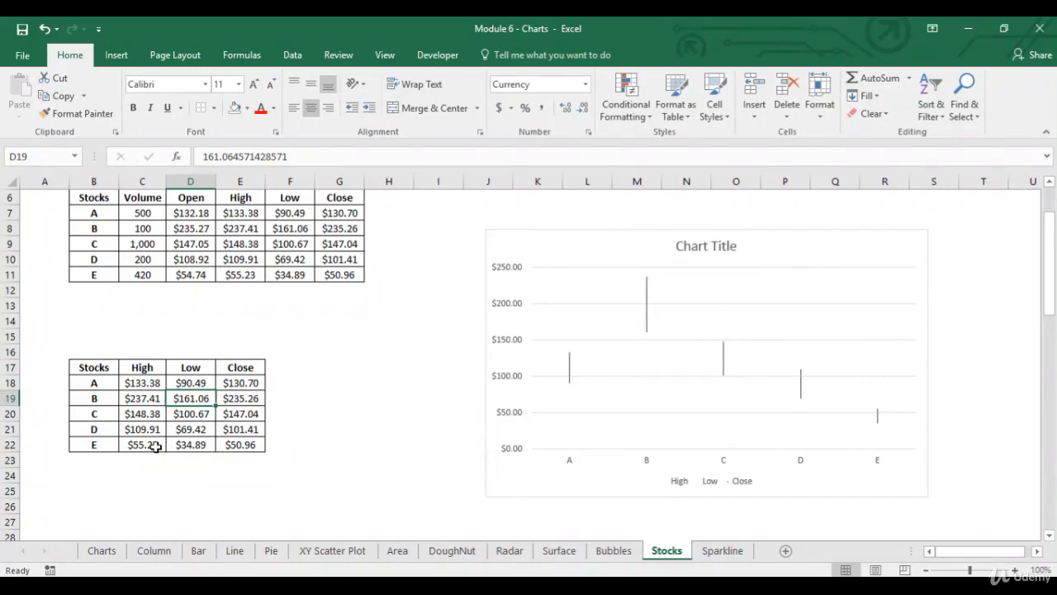
left_click_drag(156, 446, 189, 444)
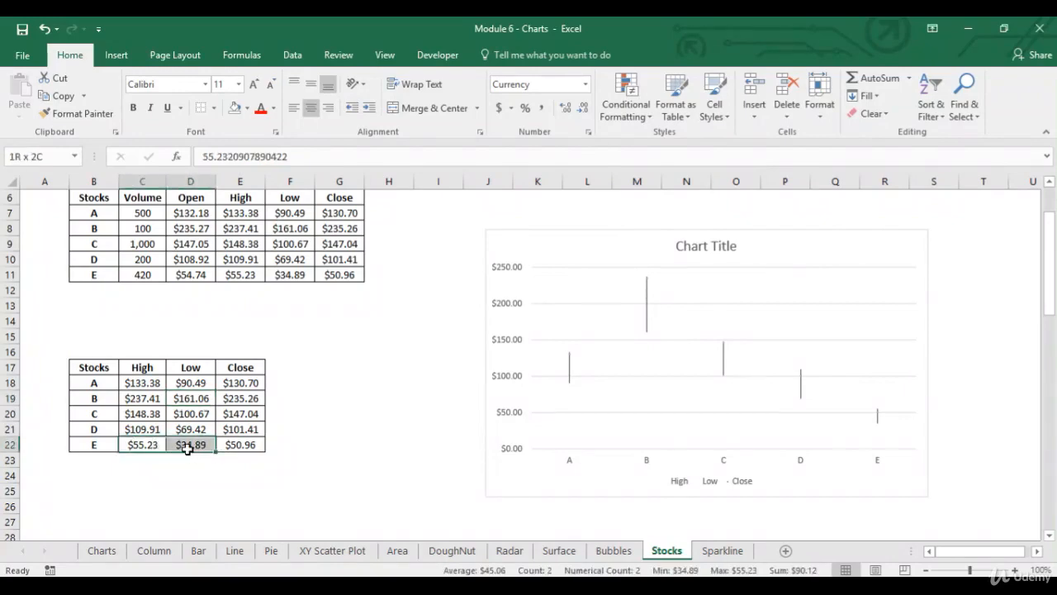
- Review the Stocks, Open, Close, High and Low columns of the table in B38:F43
left_click(126, 471)
left_click(121, 504)
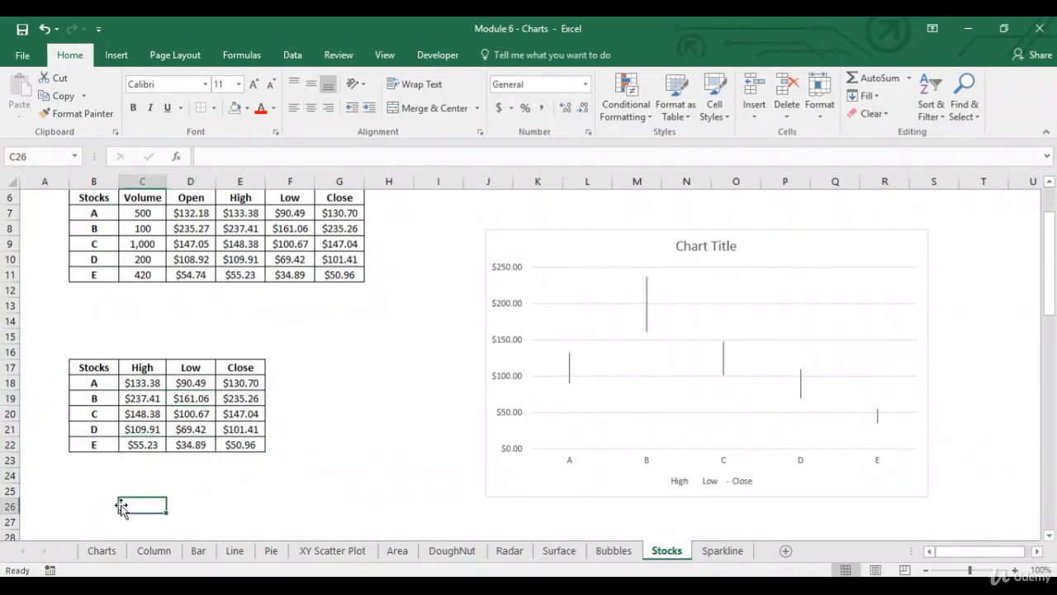
key("Down")
key("Down")
key("Down")
key("Down")
key("Down")
key("Down")
key("Down")
key("Down")
key("Down")
key("Down")
key("Down")
key("Down")
key("Down")
key("Down")
key("Down")
key("Down")
key("Down")
key("Down")
key("Down")
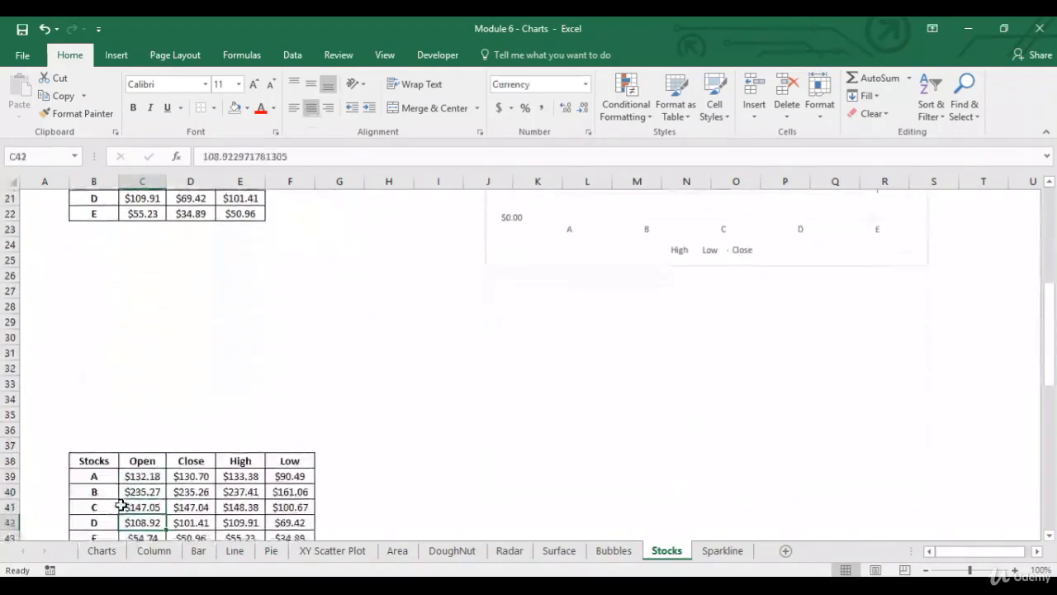
key("Down")
key("Down")
key("Down")
key("Down")
key("Down")
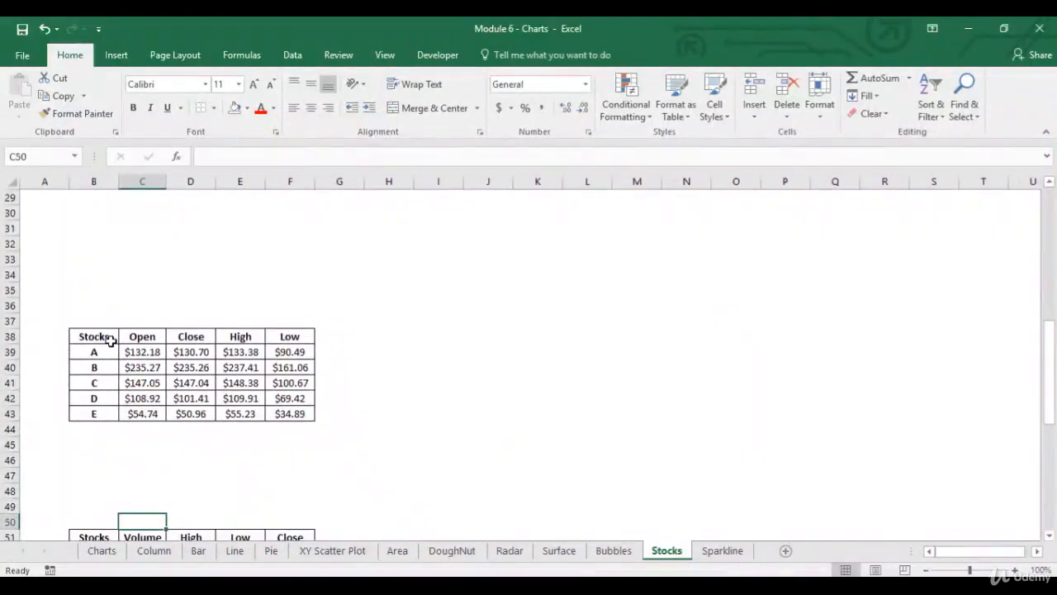
left_click_drag(103, 340, 299, 409)
left_click(299, 409)
left_click(141, 337)
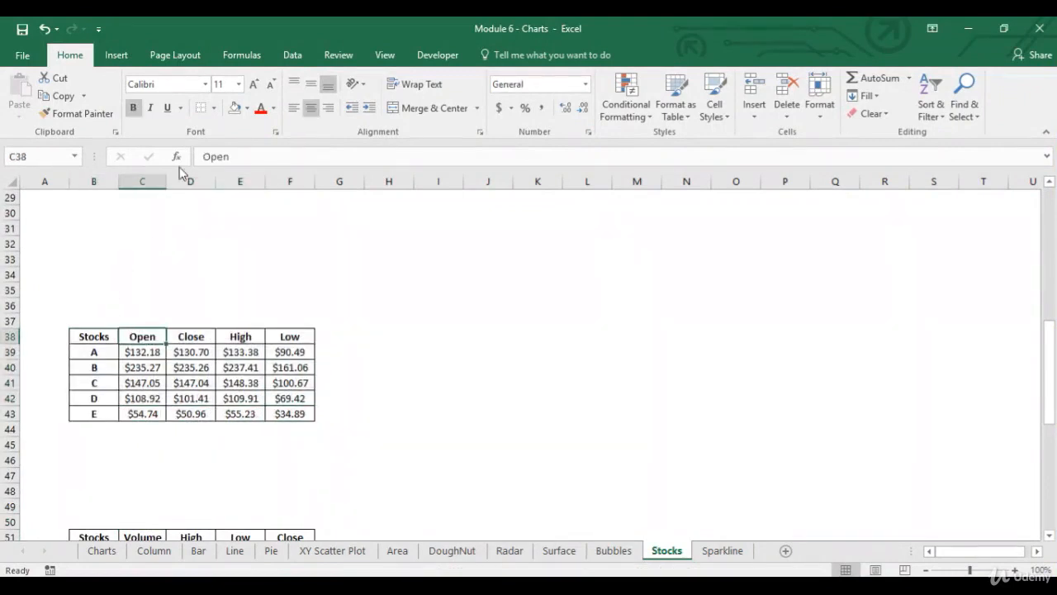
- Insert an Open-High-Low-Close stock chart of the table in B38:F43 and enlarge it to span about columns H to P, rows 33 to 49
left_click(116, 54)
left_click_drag(93, 336, 293, 413)
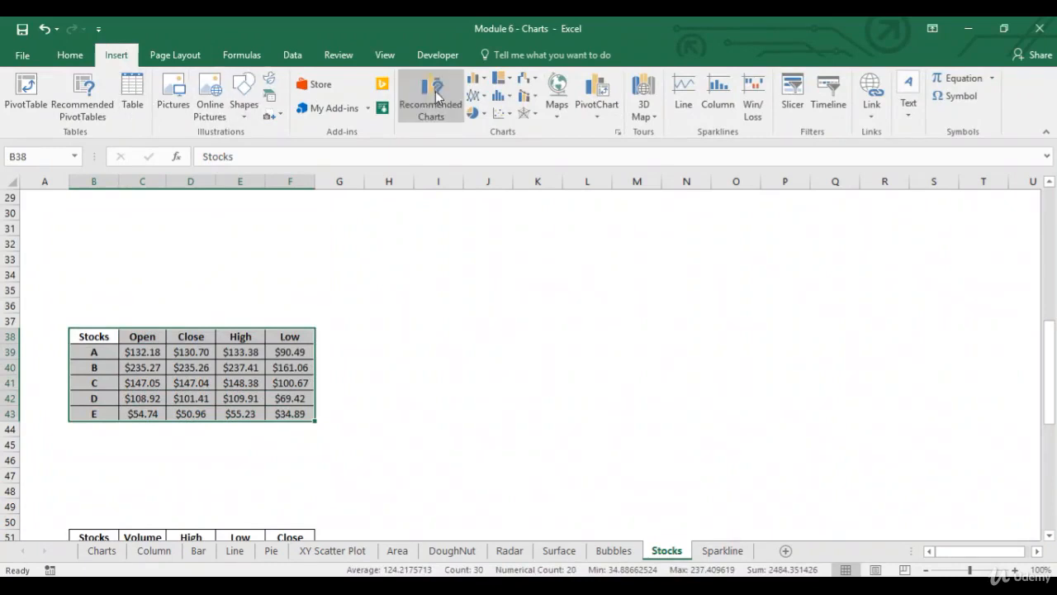
left_click(410, 101)
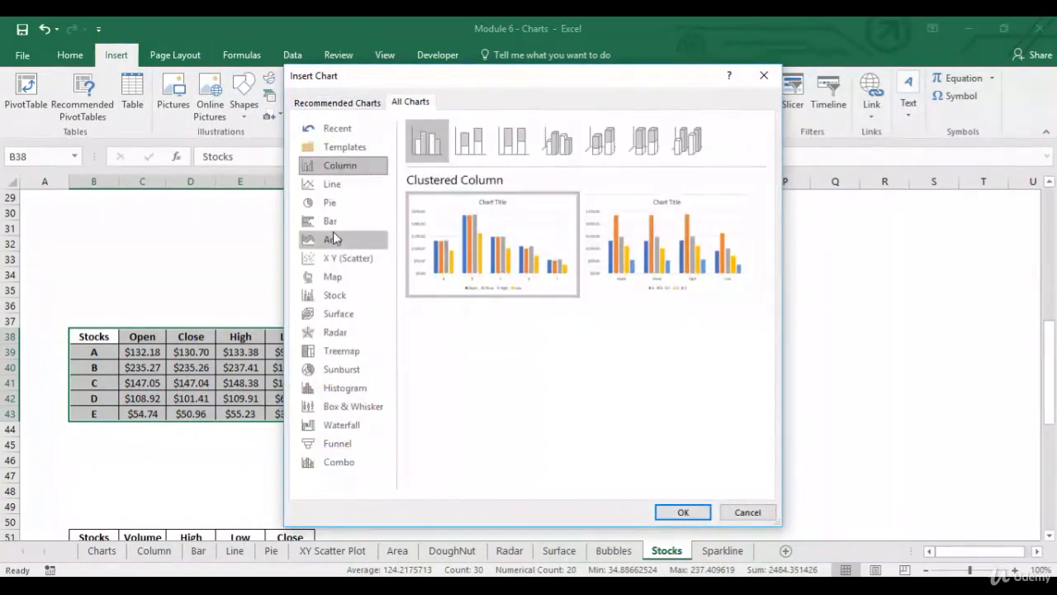
left_click(339, 296)
left_click(470, 141)
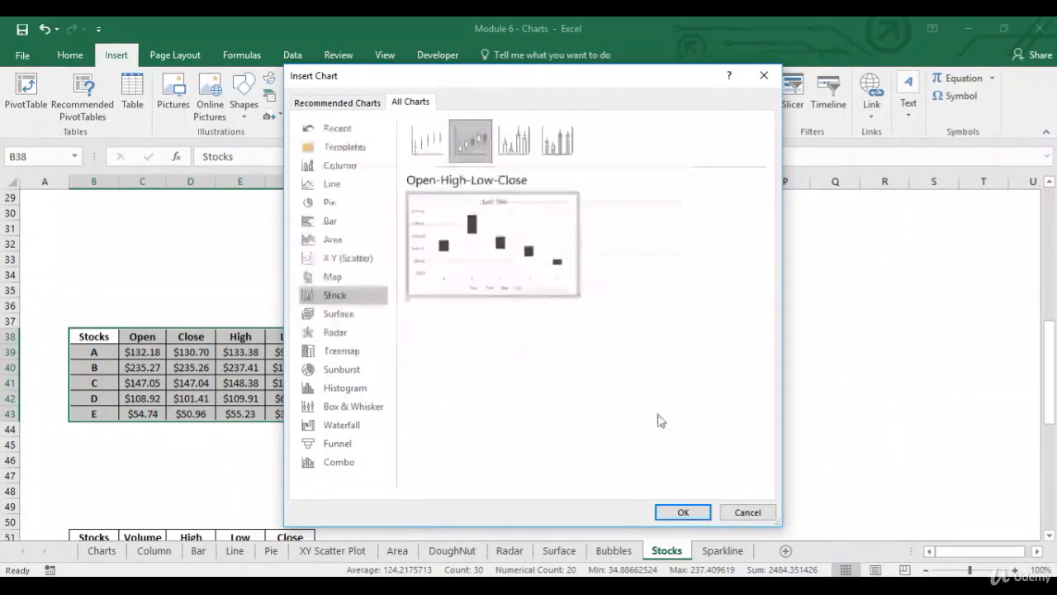
left_click(690, 512)
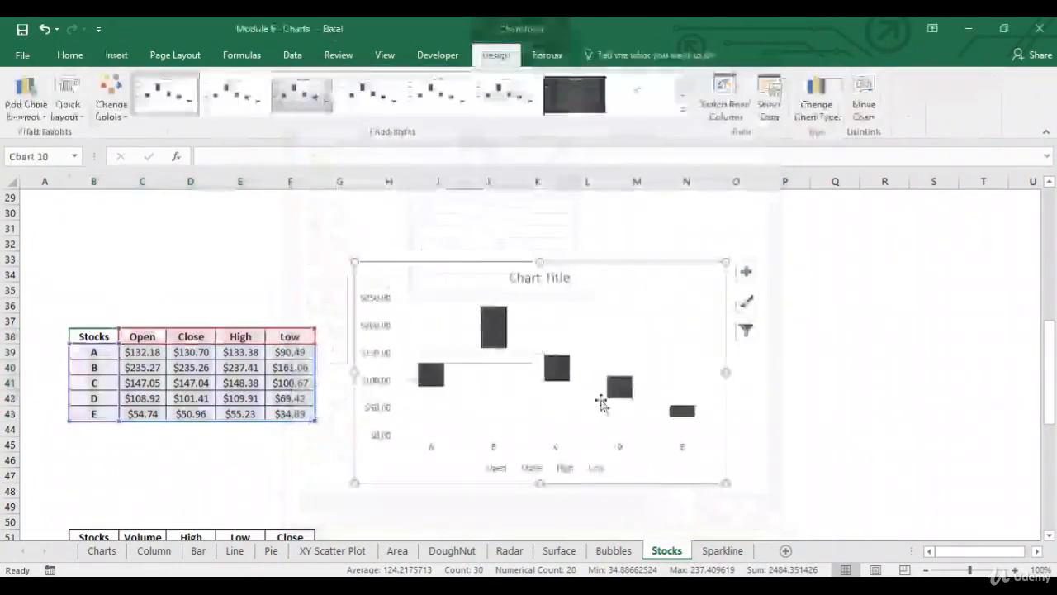
left_click_drag(716, 479, 813, 505)
key("Escape")
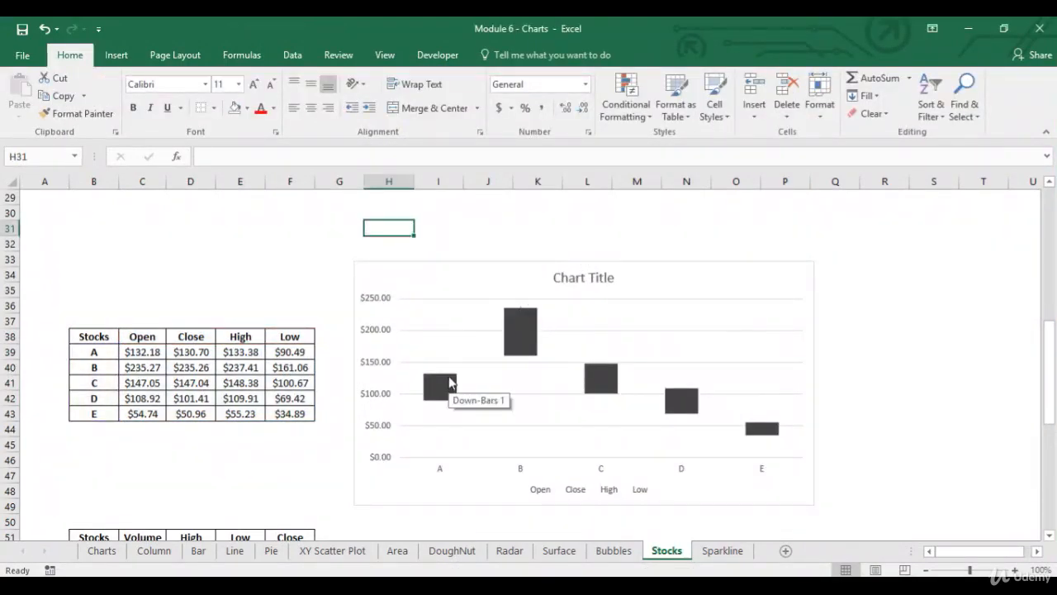
- Inspect the High and Low series at the upper and lower ends of stock A's bar in the chart
left_click(441, 375)
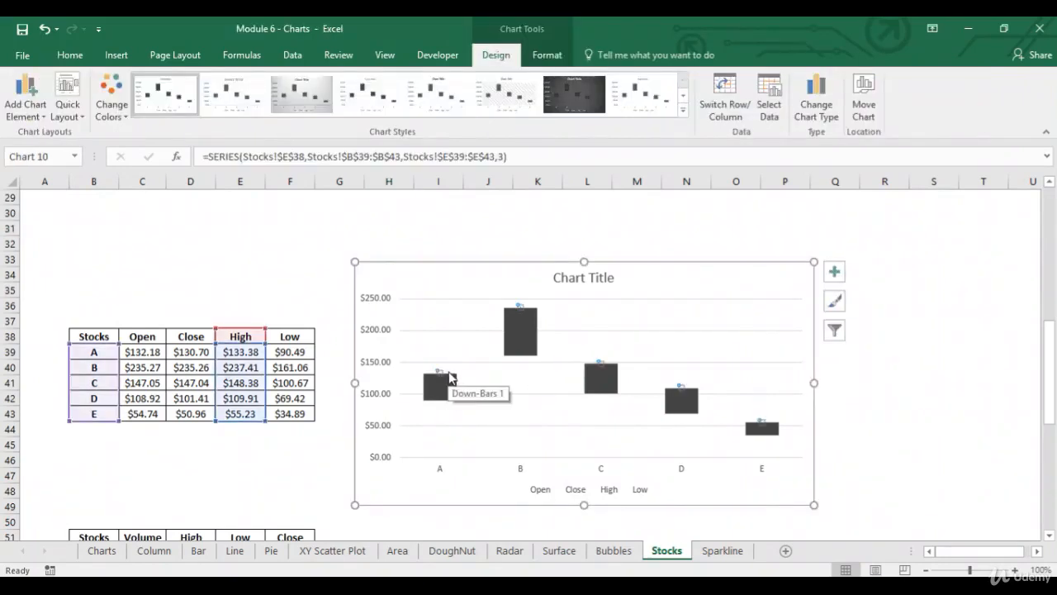
left_click(449, 378)
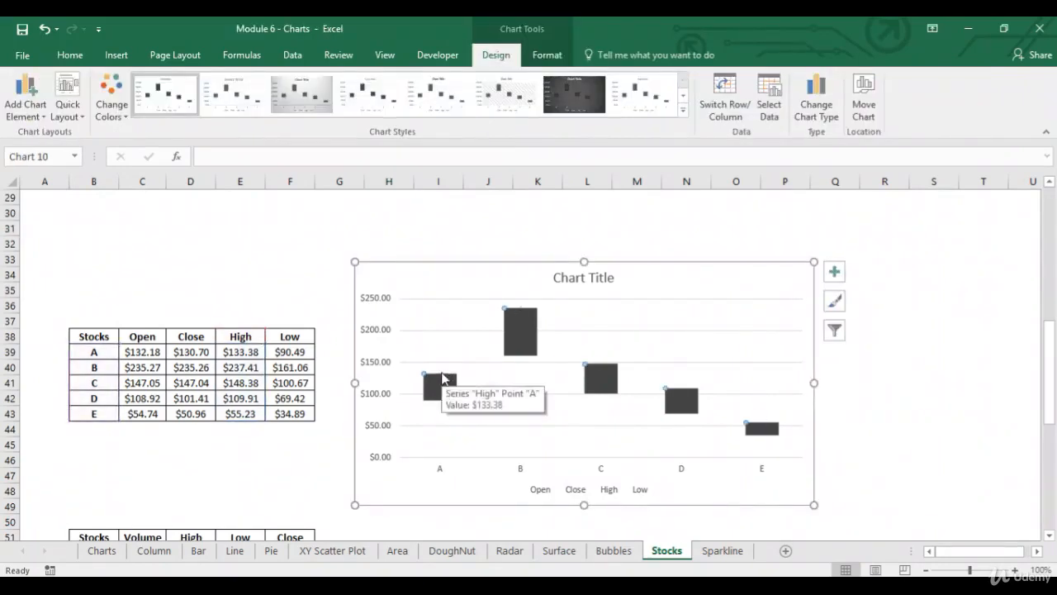
left_click(445, 377)
left_click(453, 381)
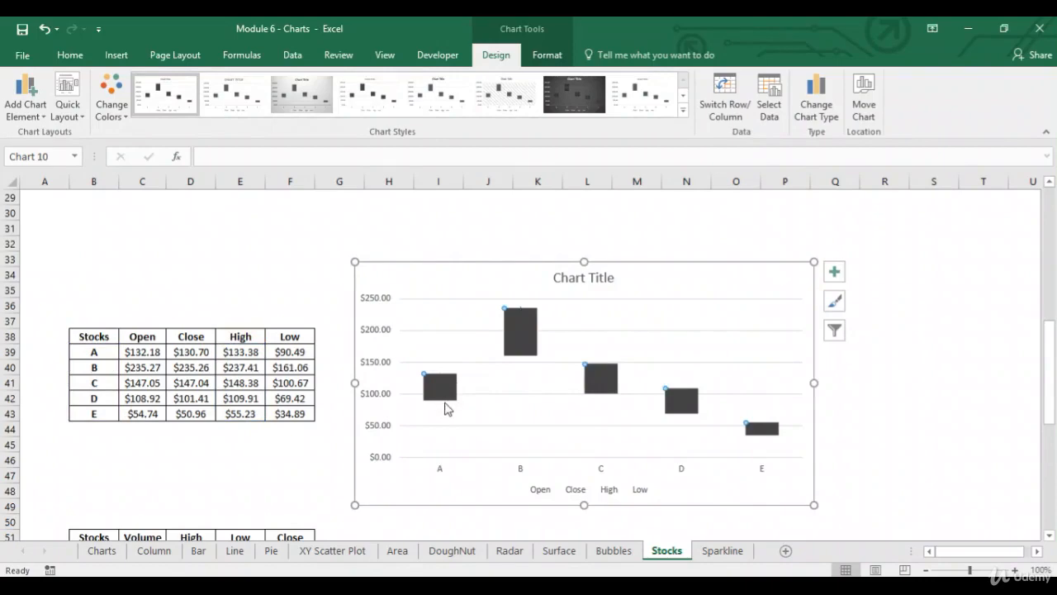
left_click(445, 403)
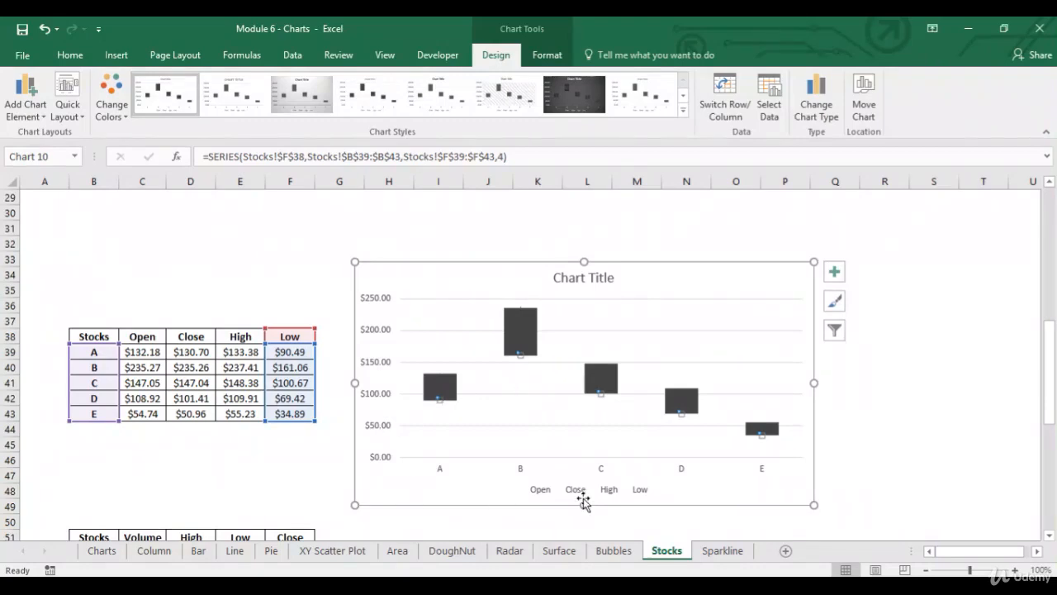
- Move the Open-High-Low-Close chart up and to the right, to about columns I to R and ending near row 46
left_click(866, 431)
key("Down")
key("Down")
key("Down")
key("Down")
key("Down")
key("Down")
key("Down")
key("Down")
key("Down")
key("Down")
key("Down")
key("Down")
key("Down")
key("Down")
key("Down")
key("Down")
key("Down")
key("Down")
key("Down")
key("Down")
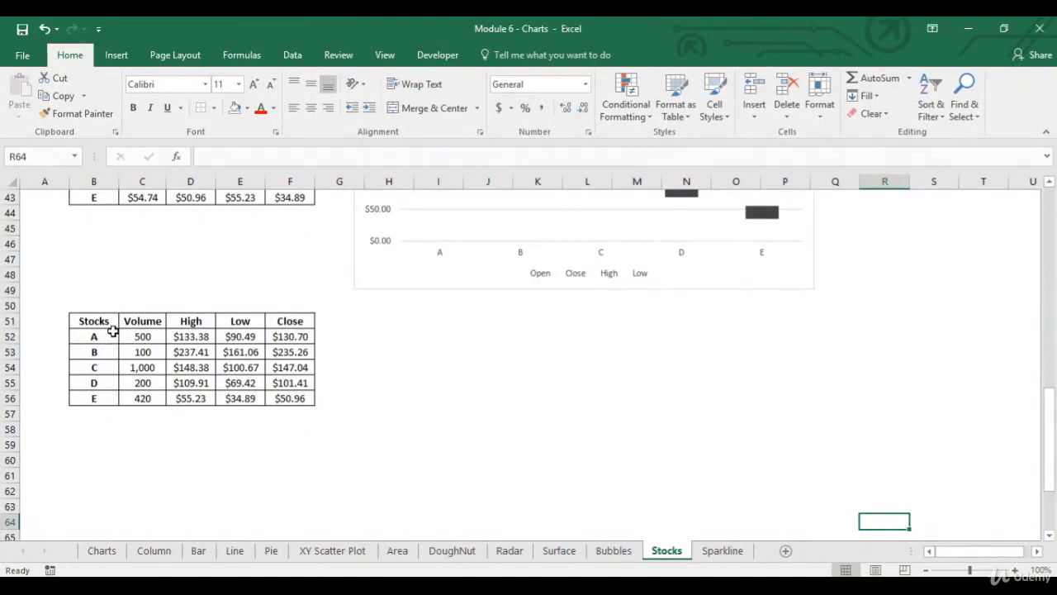
left_click_drag(418, 289, 493, 239)
left_click(402, 306)
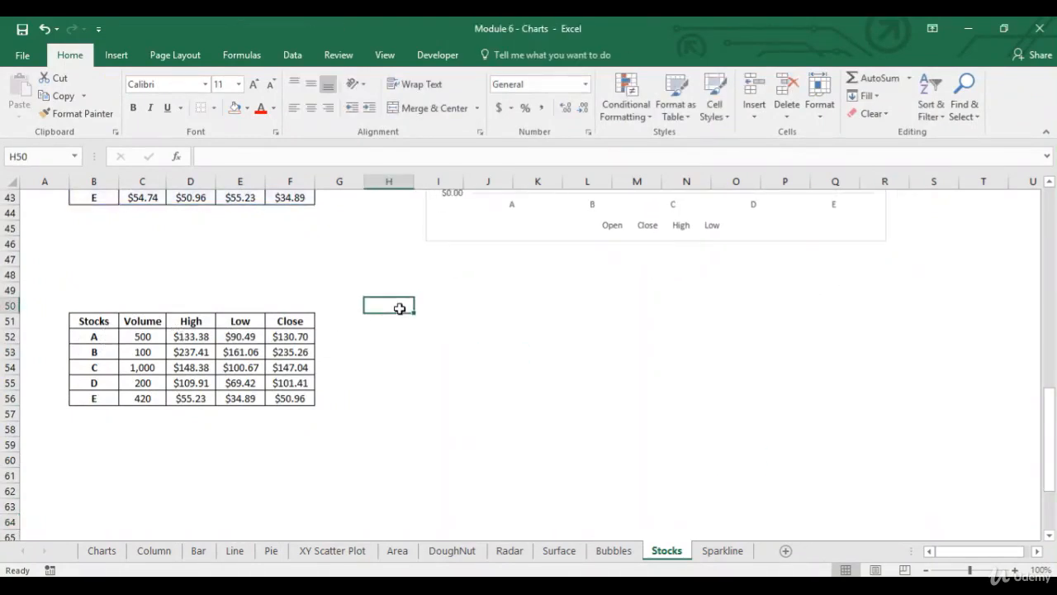
- Insert a Volume-High-Low-Close stock chart of the table in B51:F56
left_click_drag(110, 324, 295, 390)
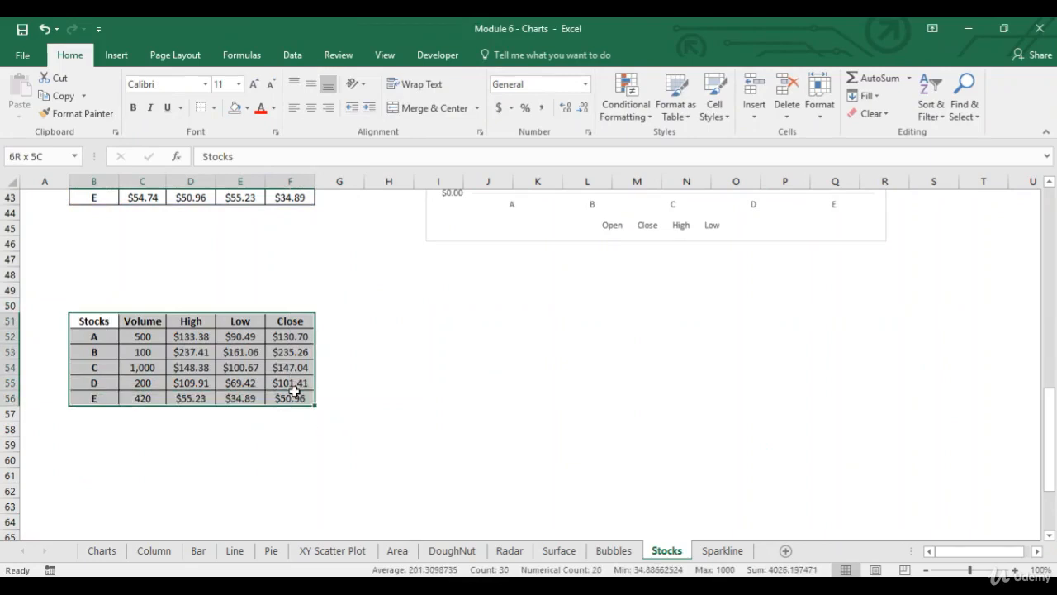
left_click(120, 58)
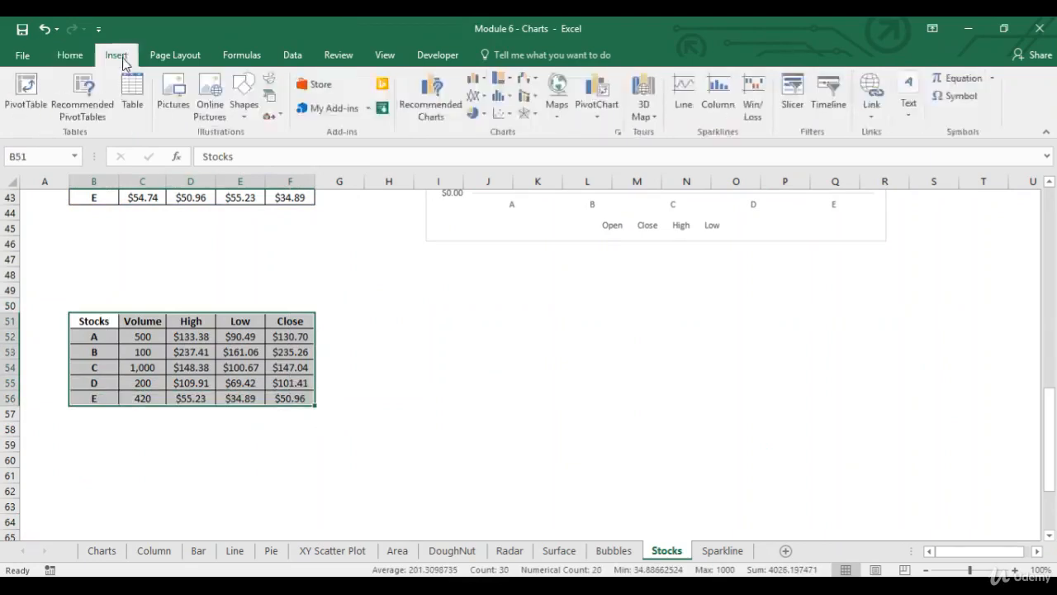
left_click(429, 107)
left_click(413, 102)
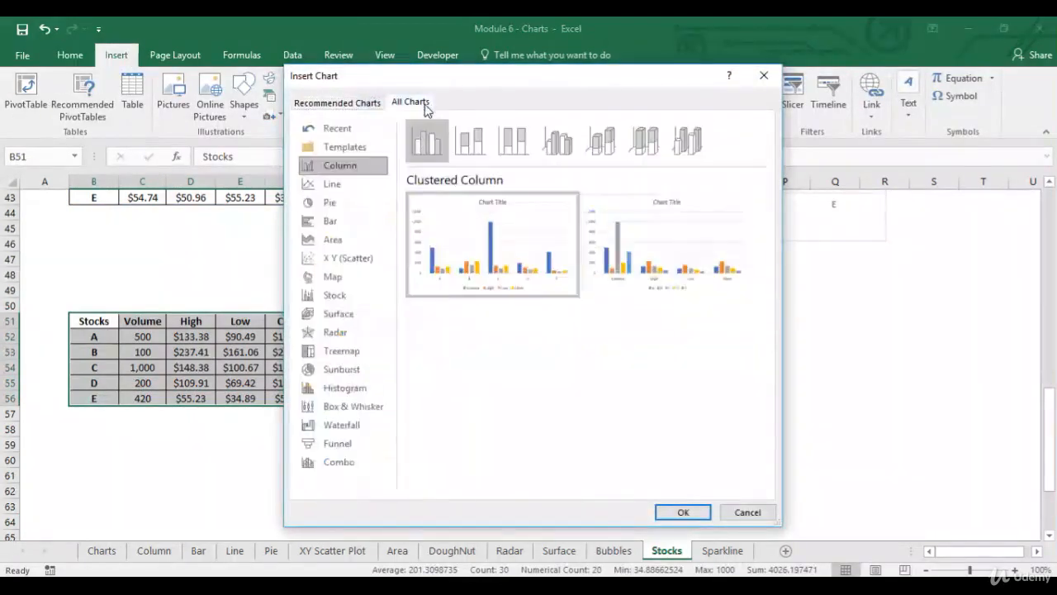
left_click(344, 295)
left_click(515, 157)
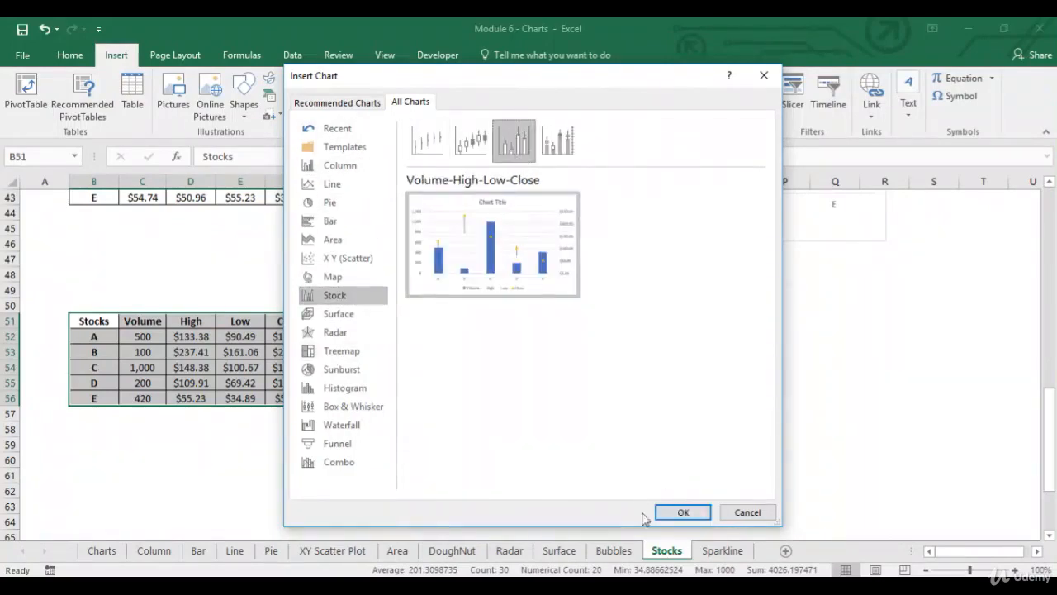
left_click(682, 512)
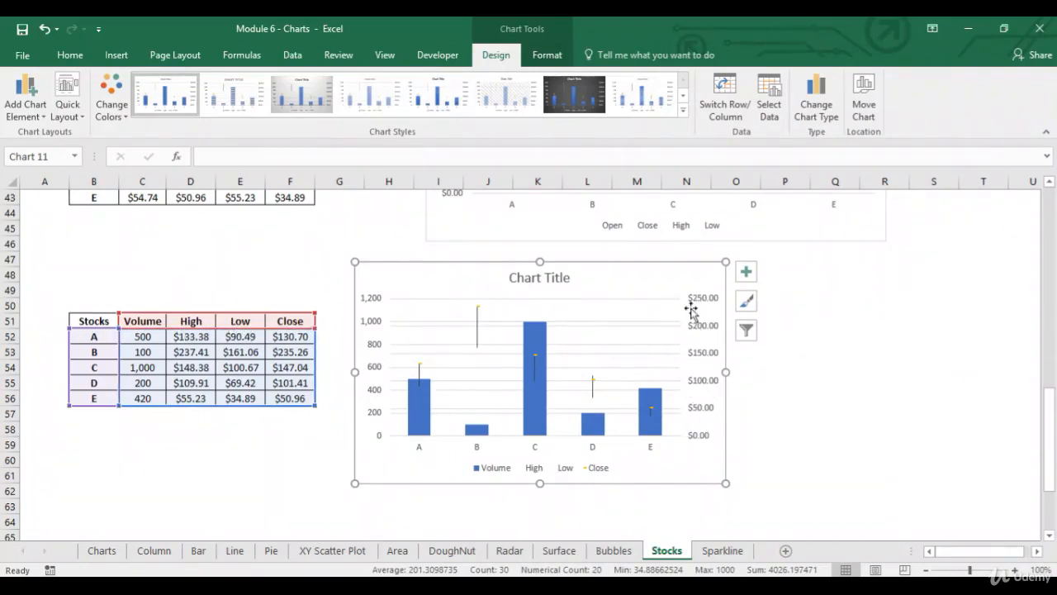
- Delete the horizontal gridlines from the Volume-High-Low-Close chart
left_click(474, 370)
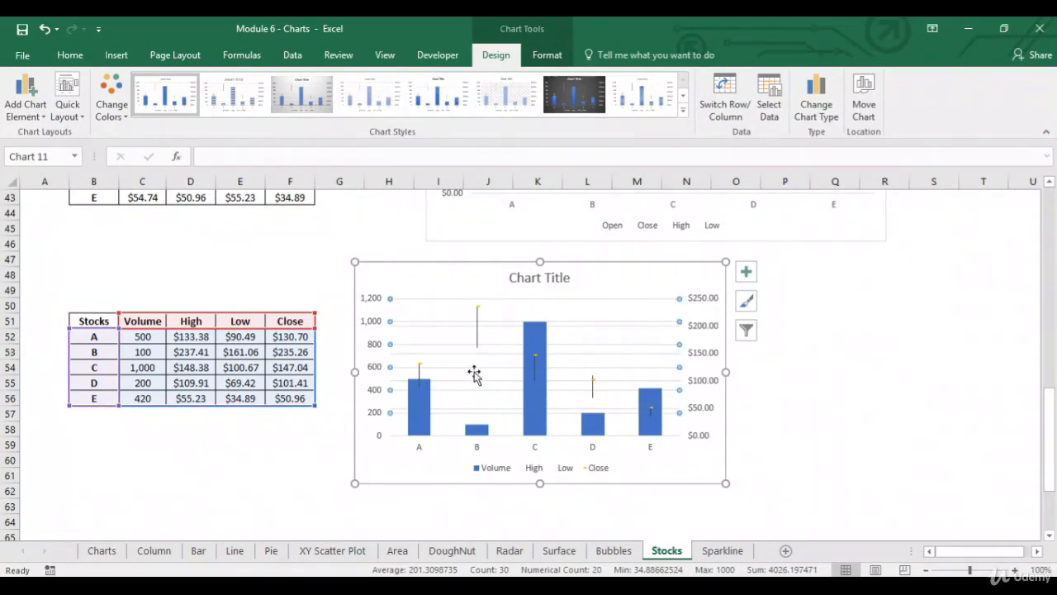
key("Delete")
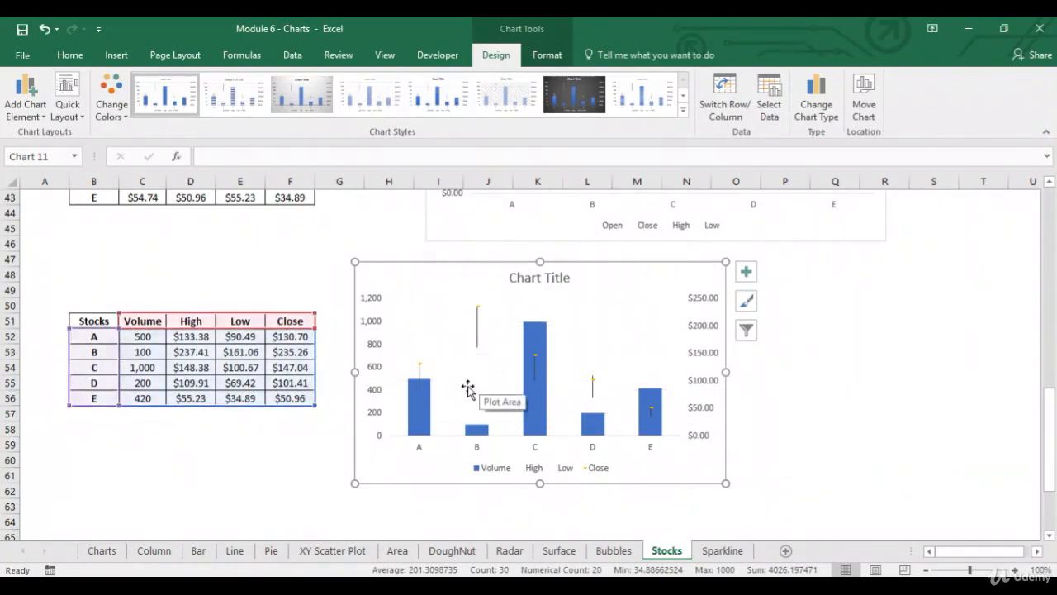
mouse_move(409, 392)
mouse_move(487, 431)
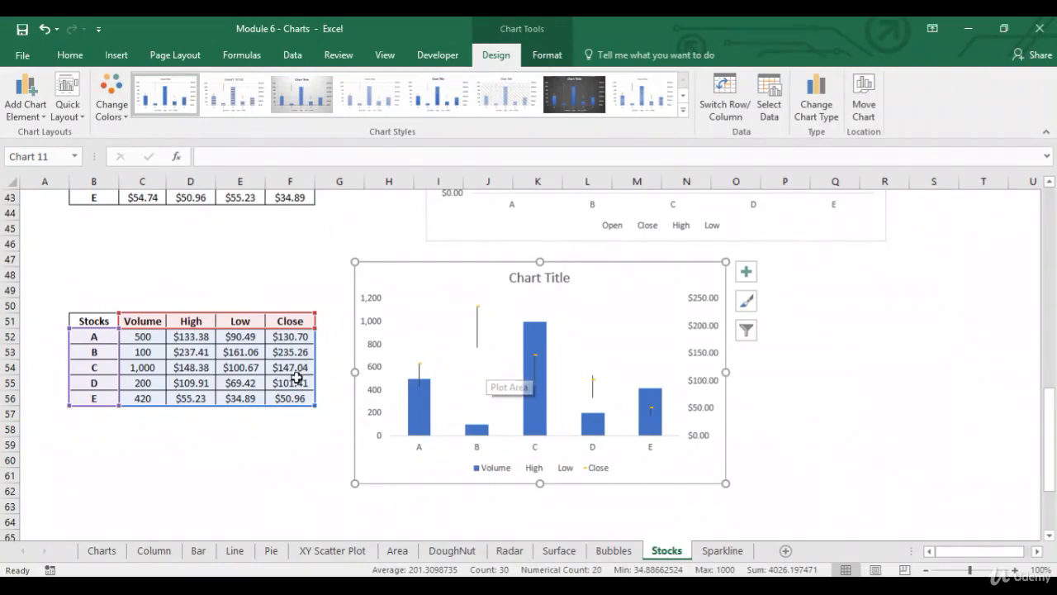
left_click(787, 419)
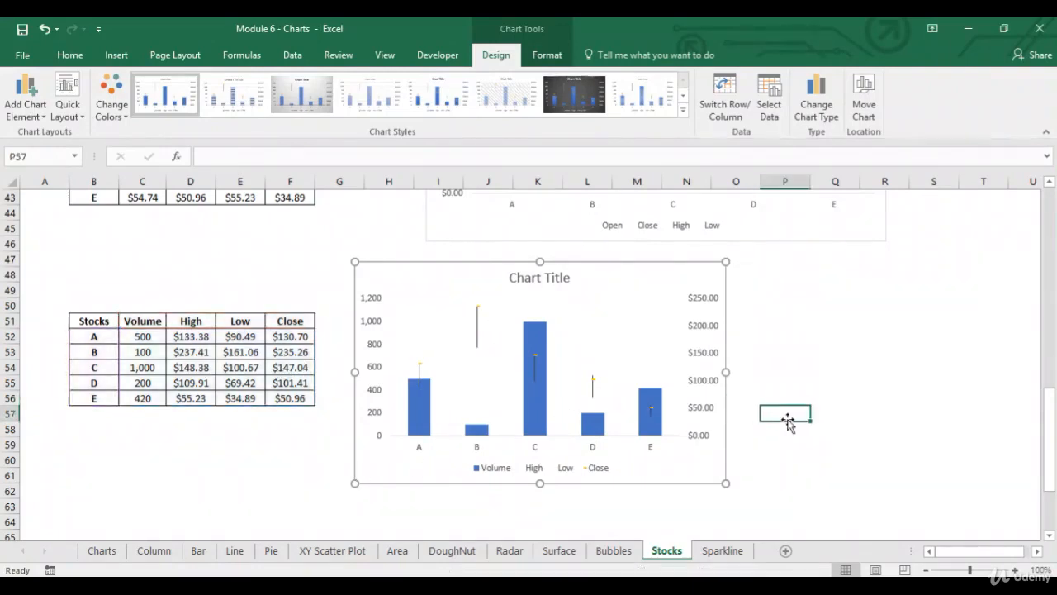
- Insert a Volume-Open-High-Low-Close stock chart of the table in B67:G72
key("Down")
key("Down")
key("Down")
key("Down")
key("Down")
key("Down")
key("Down")
key("Down")
key("Down")
key("Down")
key("Down")
key("Down")
key("Down")
key("Down")
key("Down")
key("Down")
key("Down")
key("Down")
key("Down")
key("Down")
key("Down")
key("Down")
key("Down")
key("Down")
key("Down")
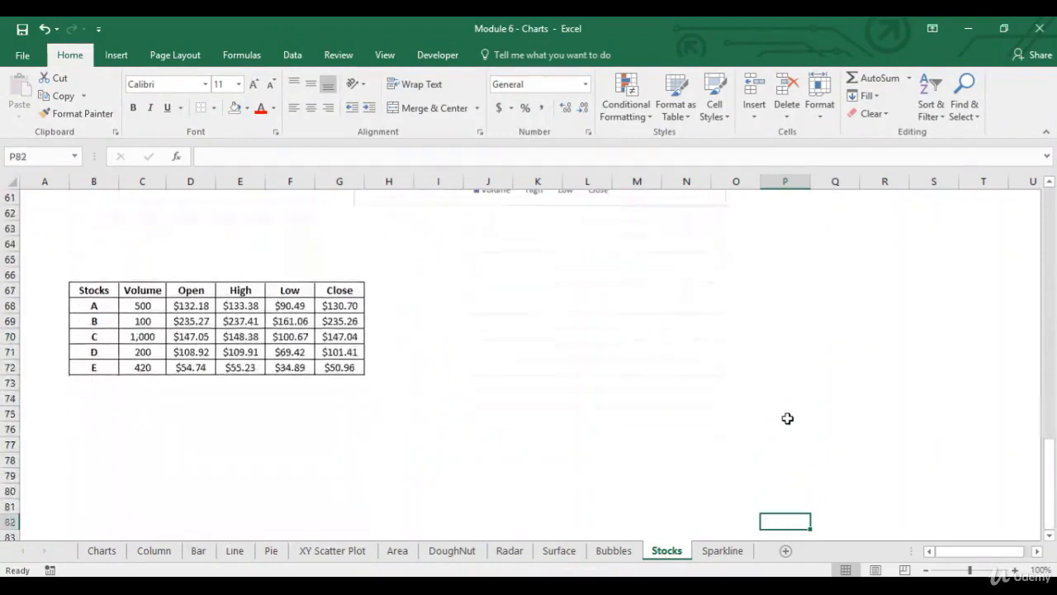
left_click_drag(114, 294, 330, 371)
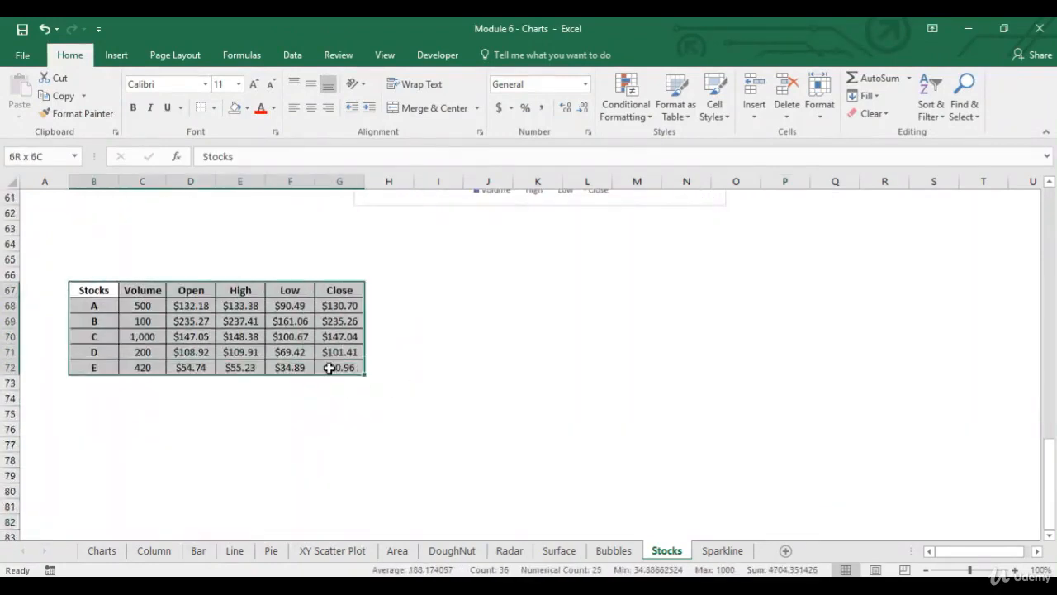
left_click(124, 57)
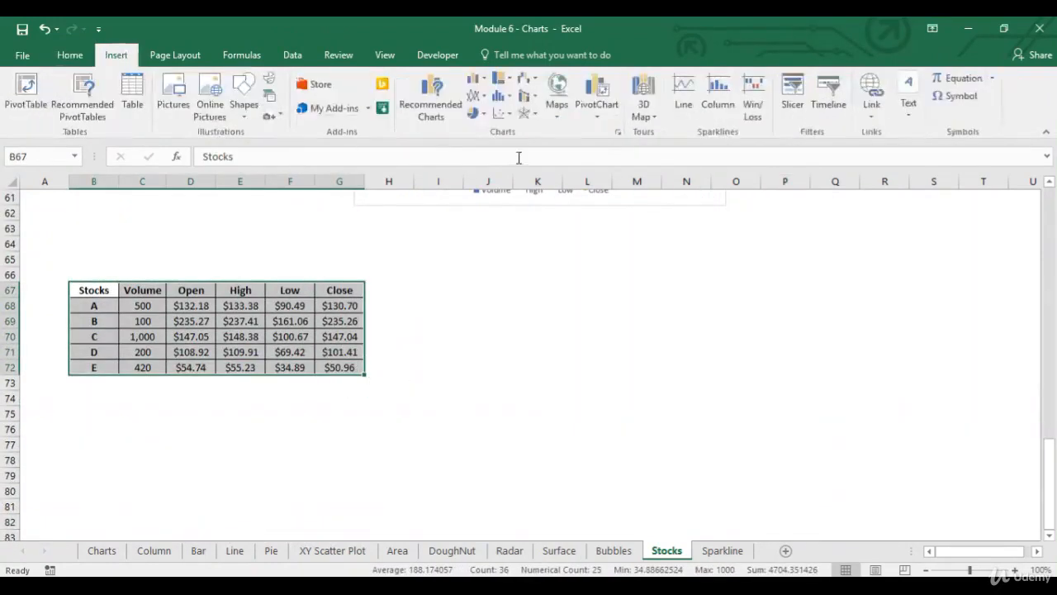
left_click(423, 116)
left_click(411, 102)
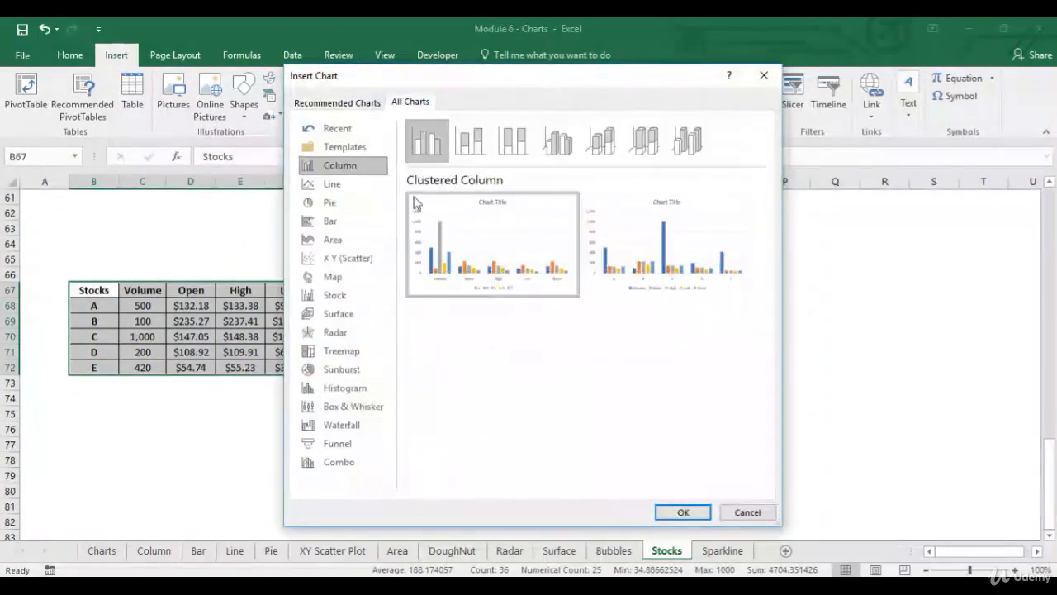
left_click(356, 300)
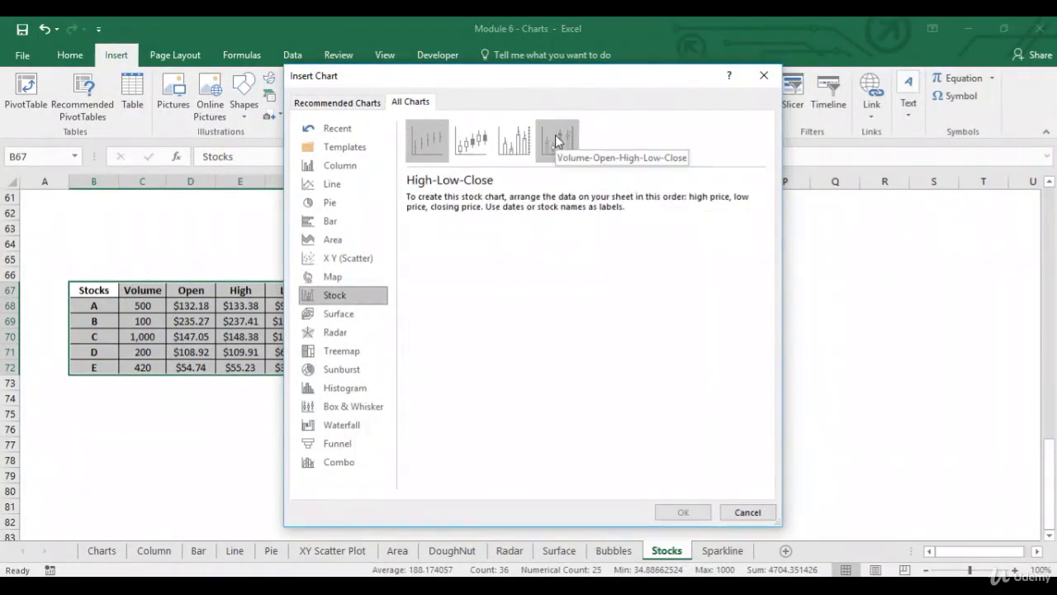
left_click(558, 142)
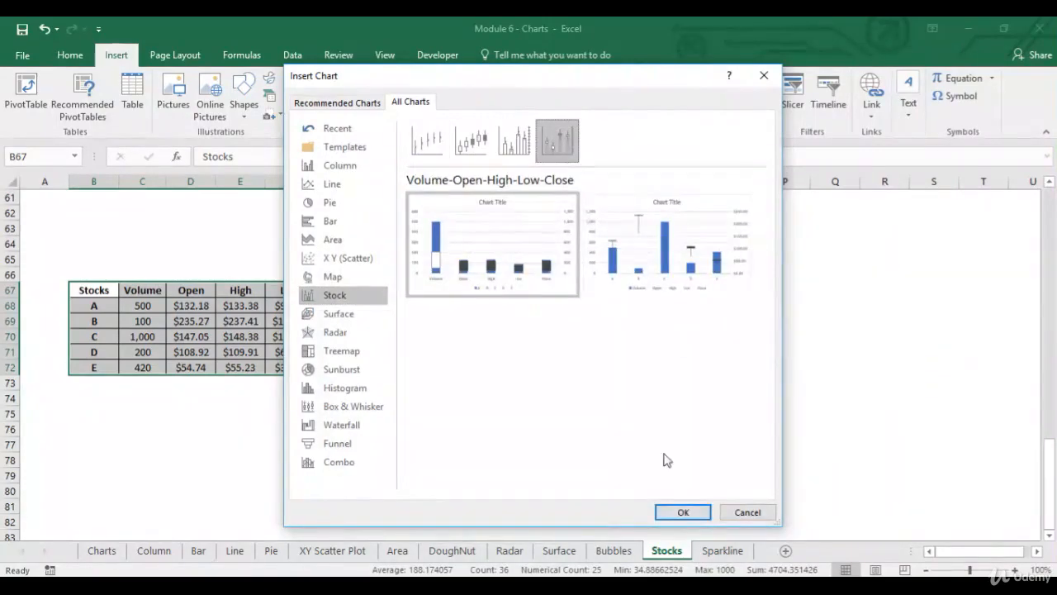
left_click(683, 512)
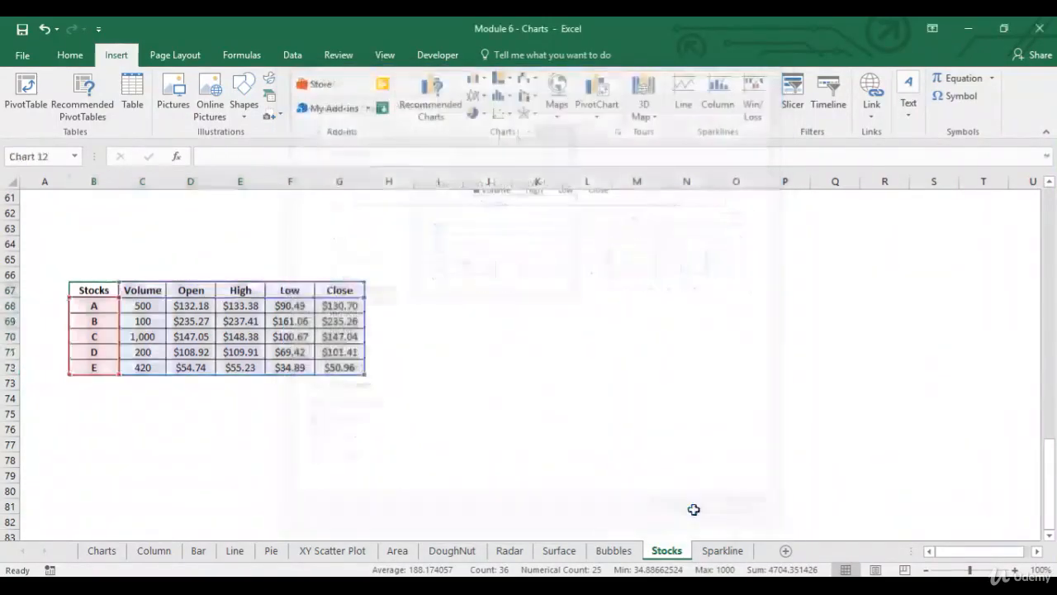
- Switch the new chart's rows and columns in its data source and enlarge it to span about columns H to Q, rows 65 to 82
right_click(576, 343)
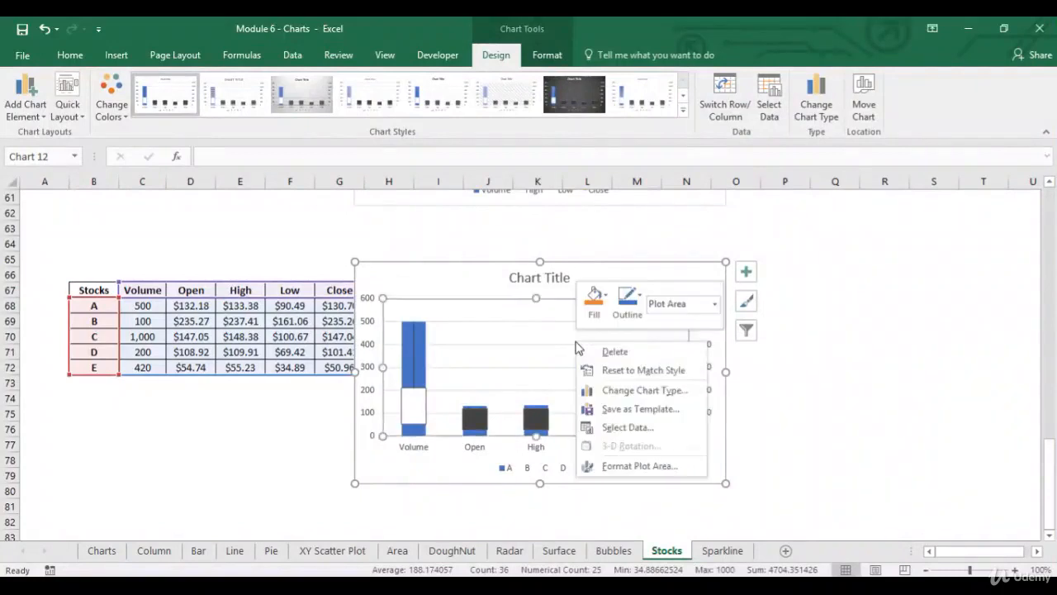
left_click(624, 428)
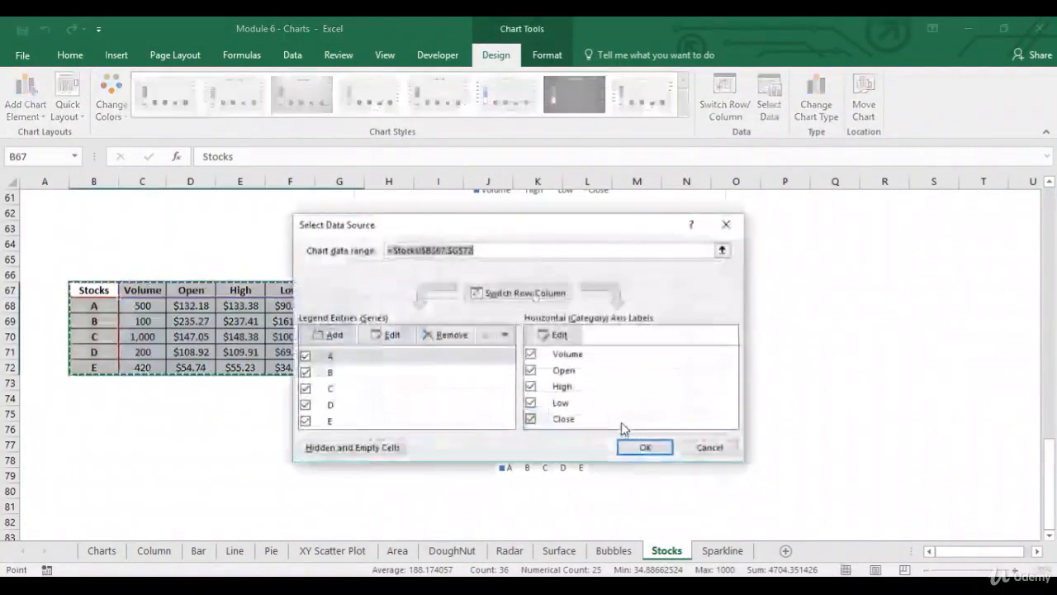
left_click(529, 294)
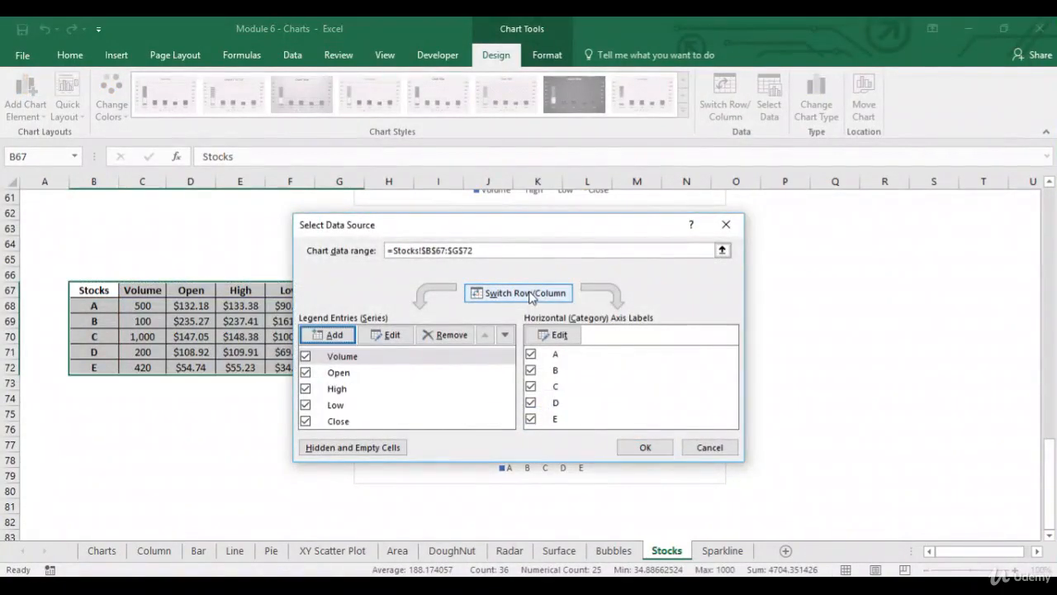
left_click(663, 448)
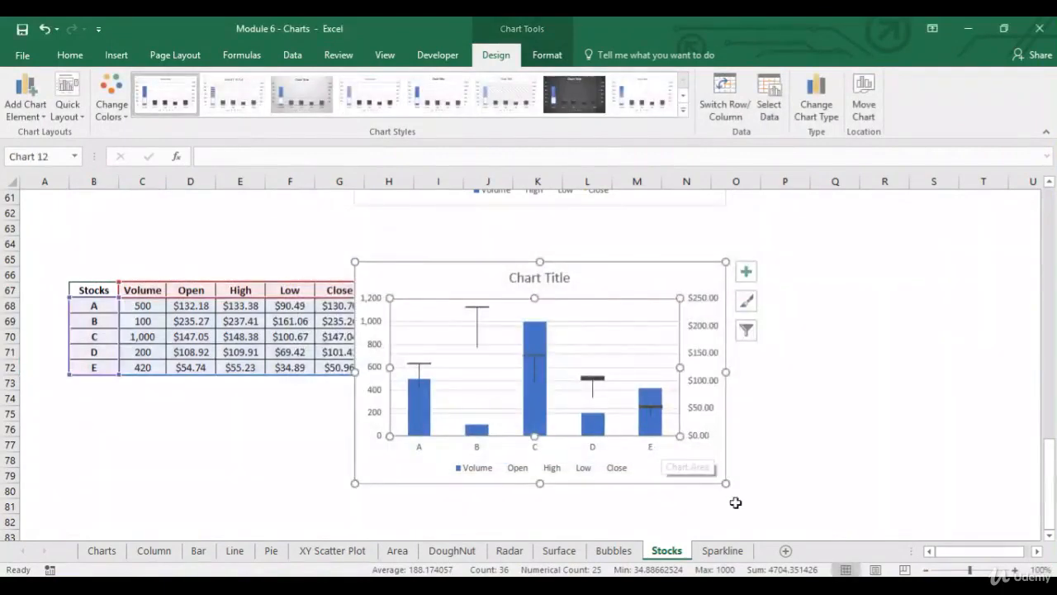
left_click_drag(725, 483, 855, 533)
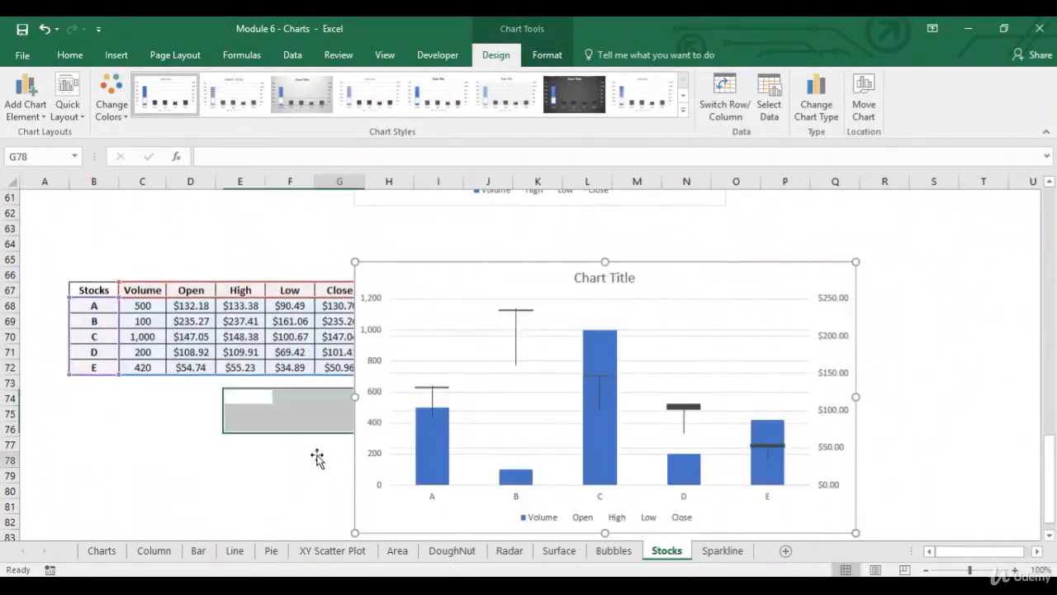
left_click(316, 457)
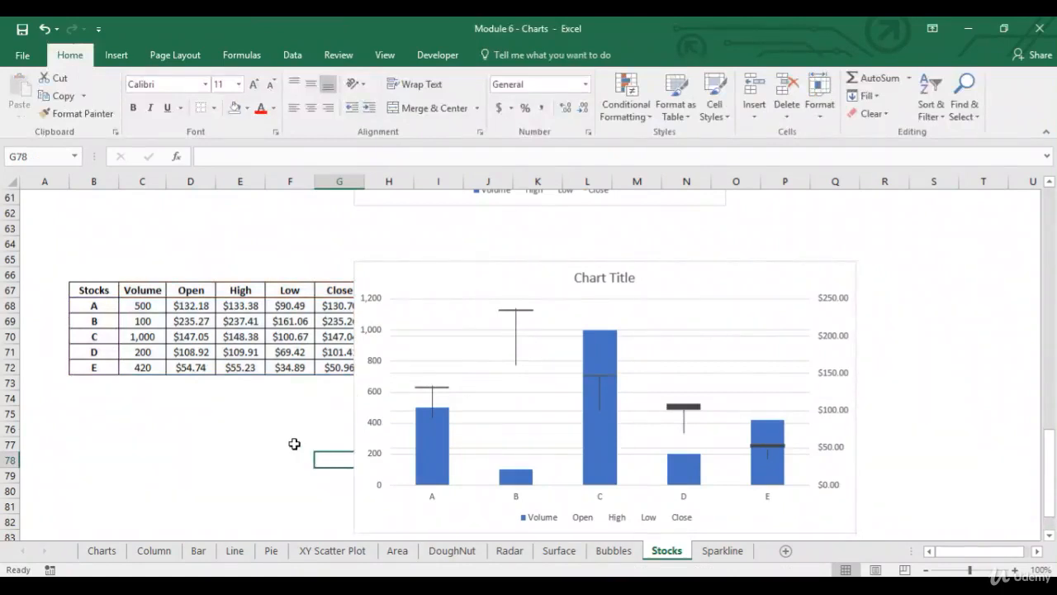